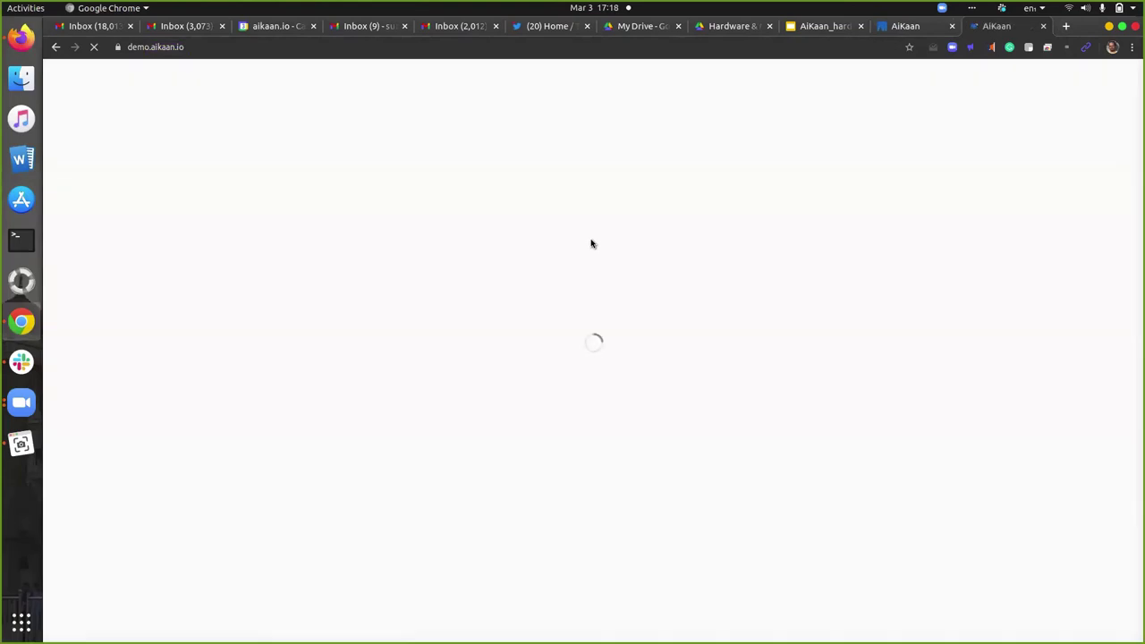
- Show the list of devices and open a browser terminal to the Smart-Surveillance device
click(593, 442)
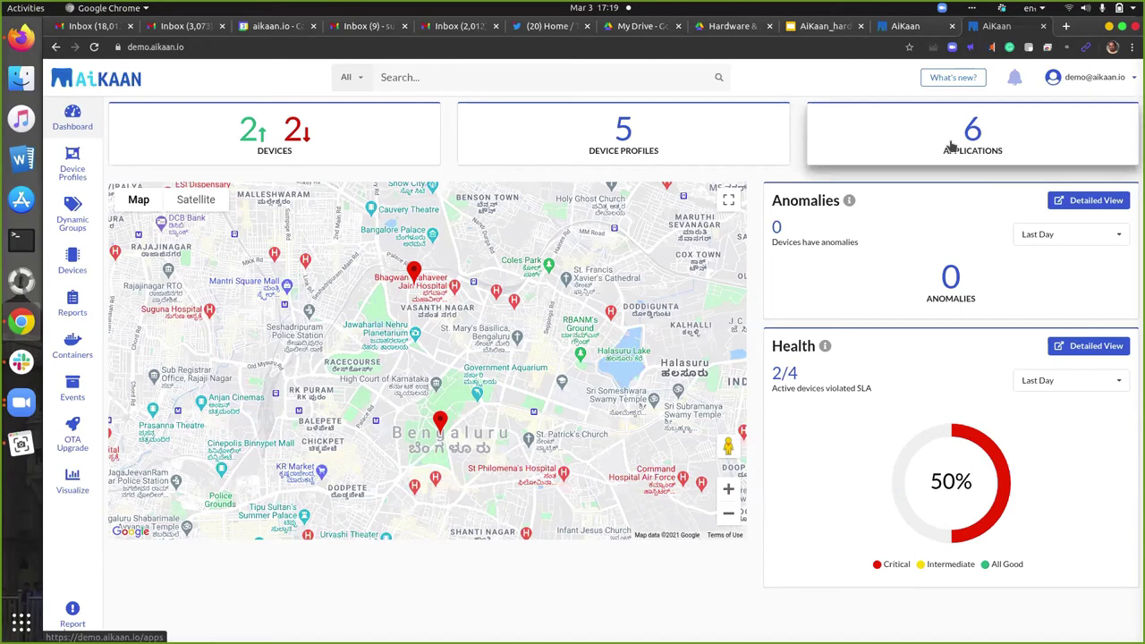
click(366, 129)
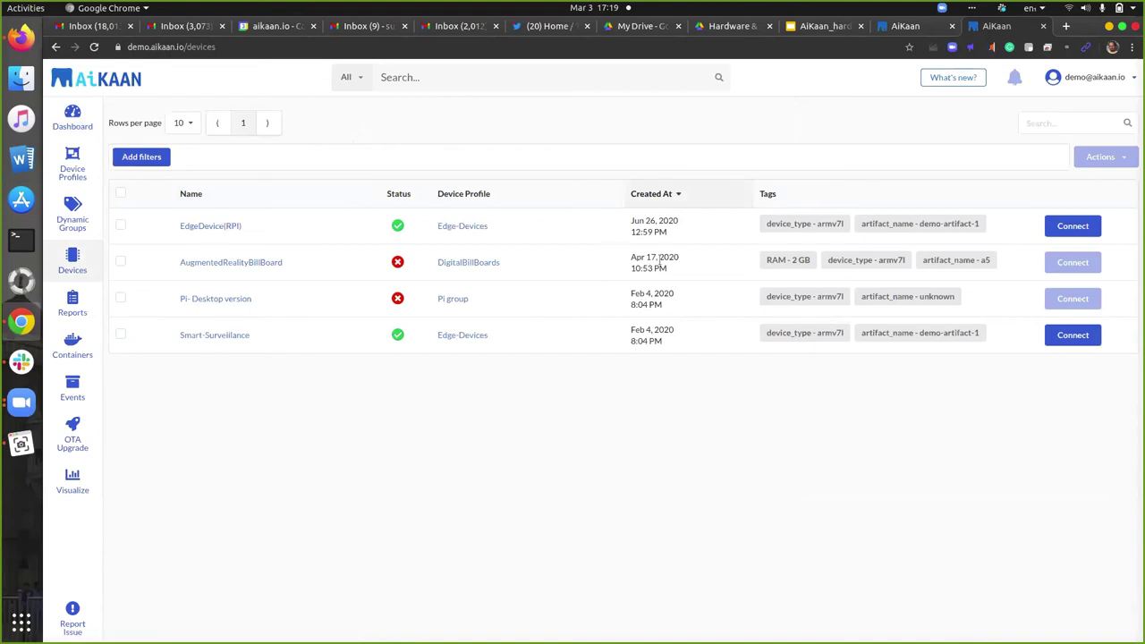
click(1089, 338)
click(1039, 371)
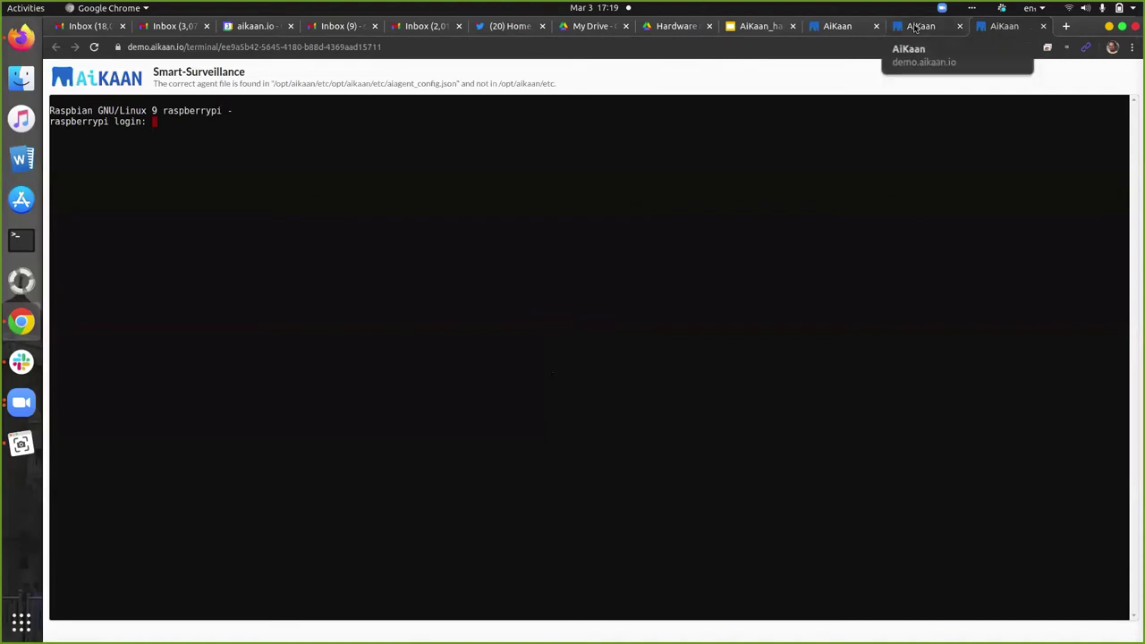
- Return to the devices list and review the Smart-Surveillance device's system info and network interfaces
click(915, 28)
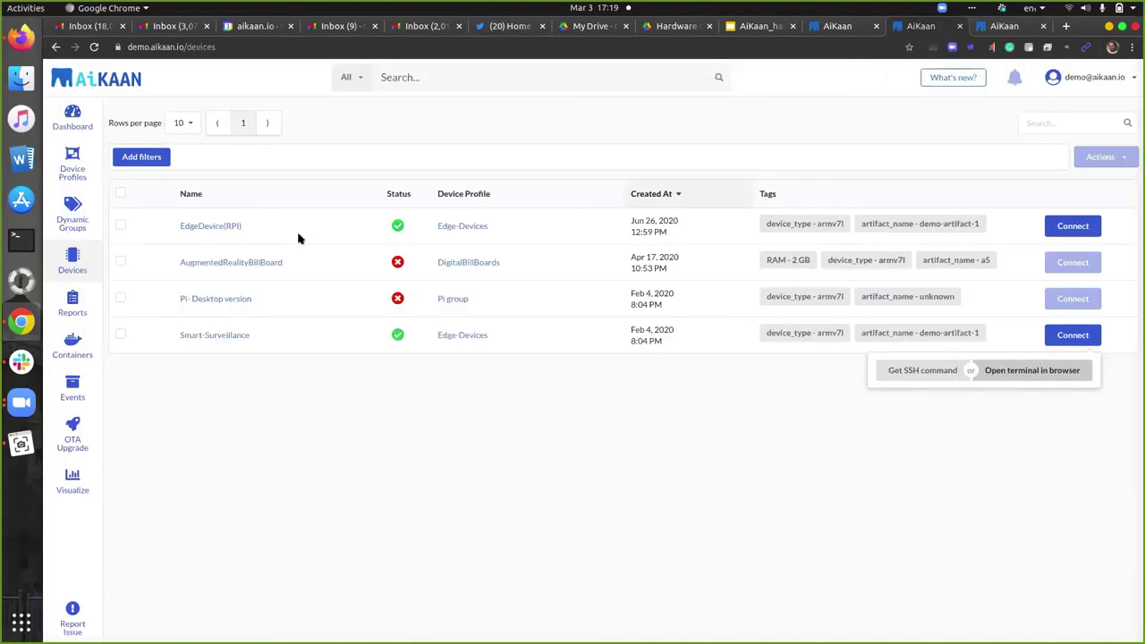
click(222, 335)
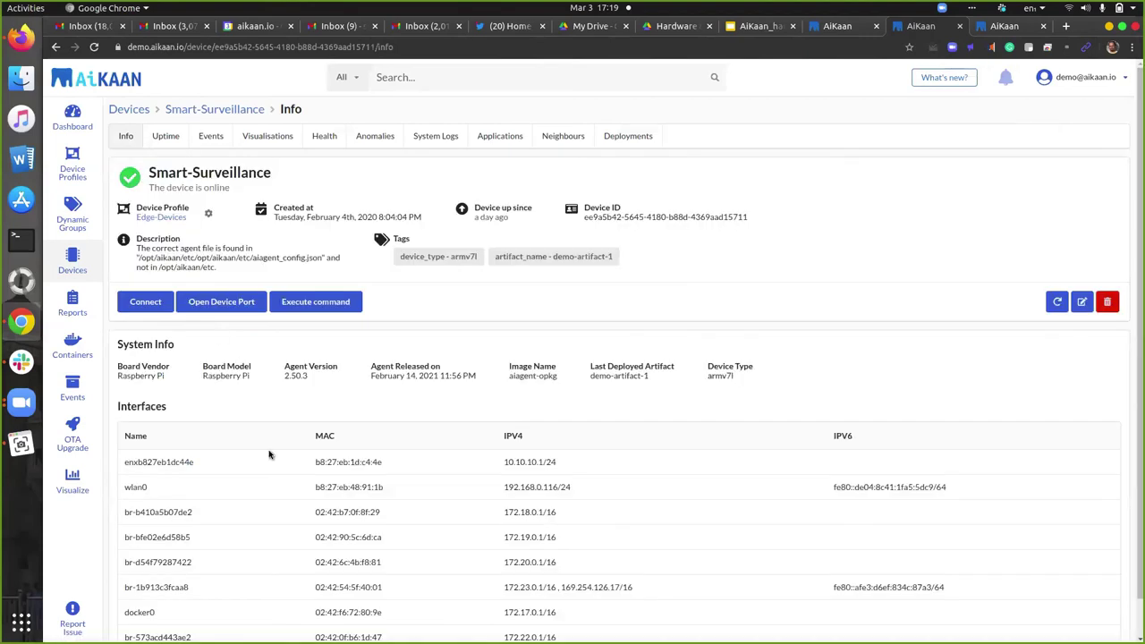
scroll(296, 491, down, 1)
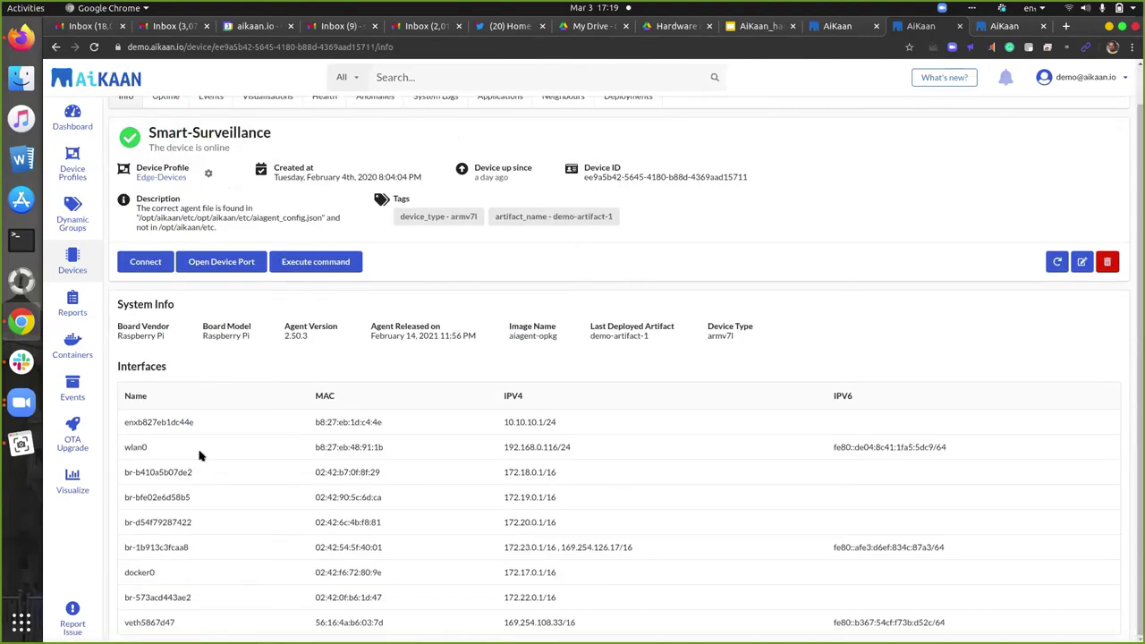
scroll(199, 456, up, 1)
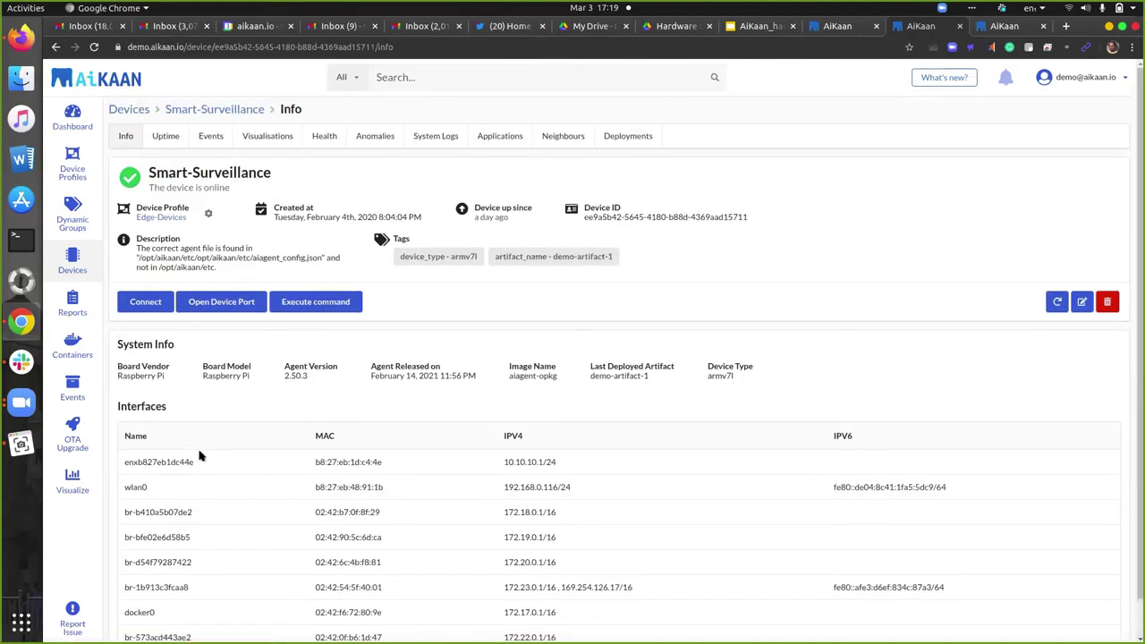
- Execute the predefined ls -al command on the Smart-Surveillance device, then close the command output and dialog
click(325, 304)
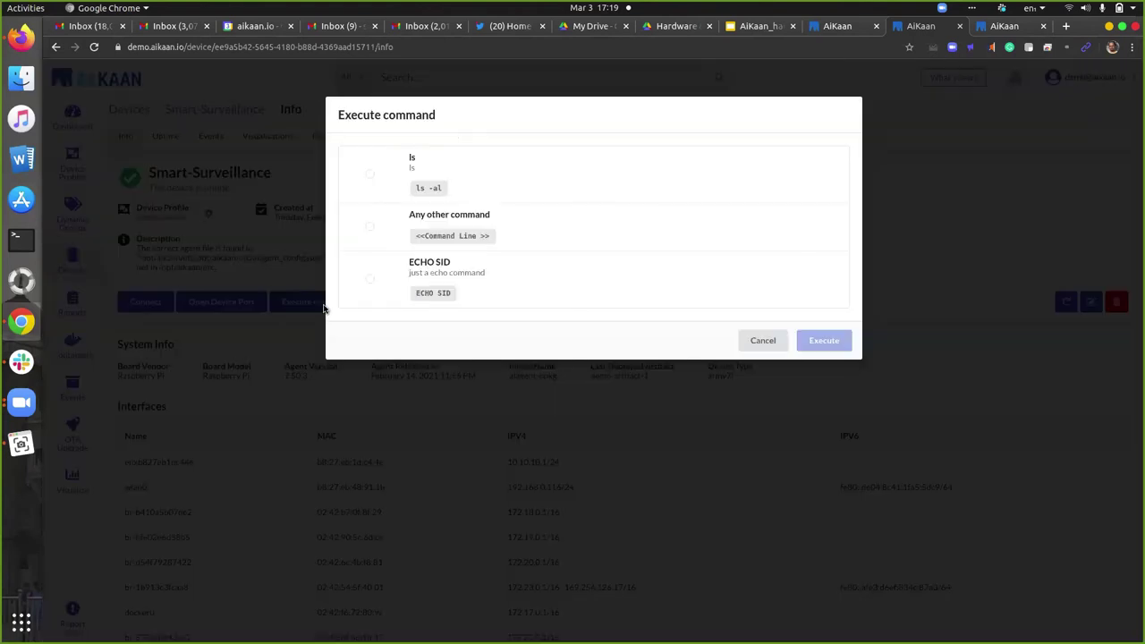
click(370, 176)
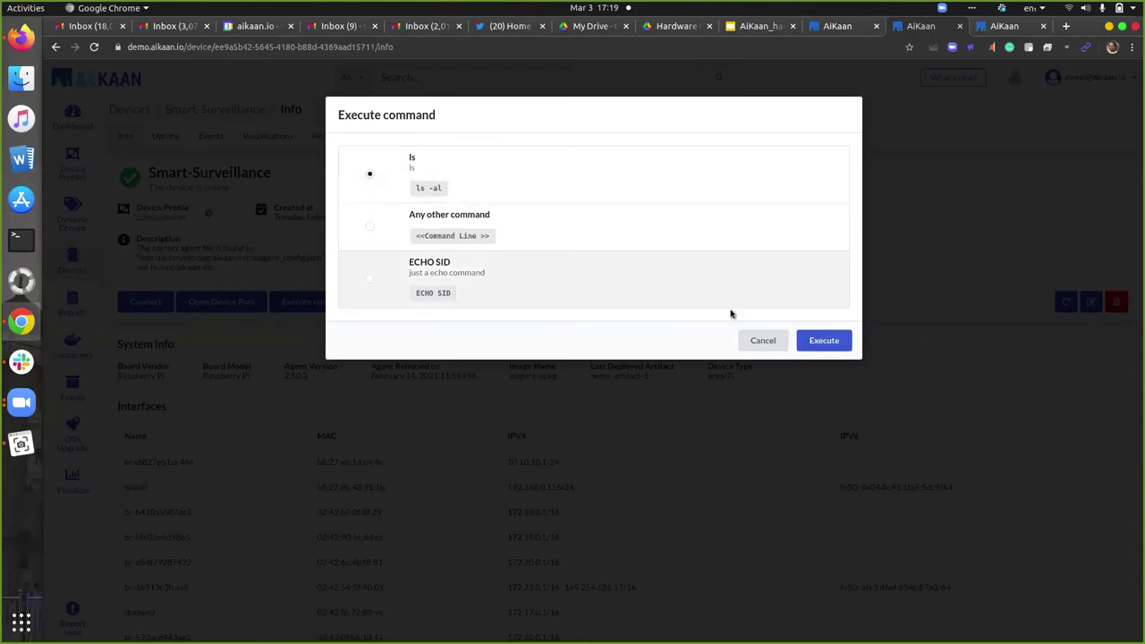
click(824, 344)
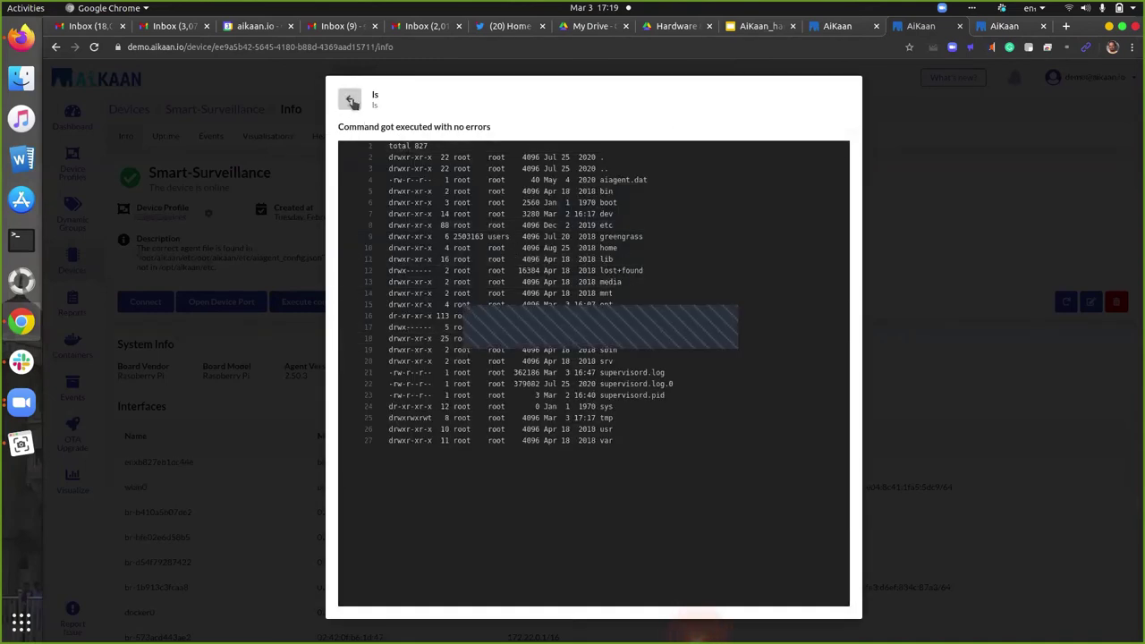
click(350, 100)
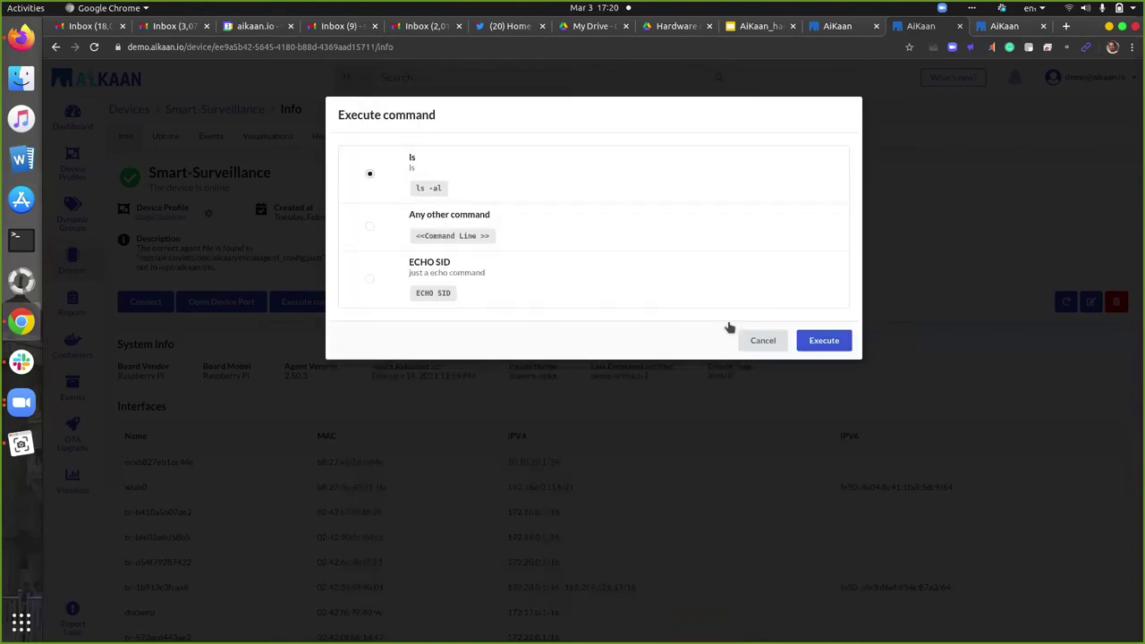
click(763, 341)
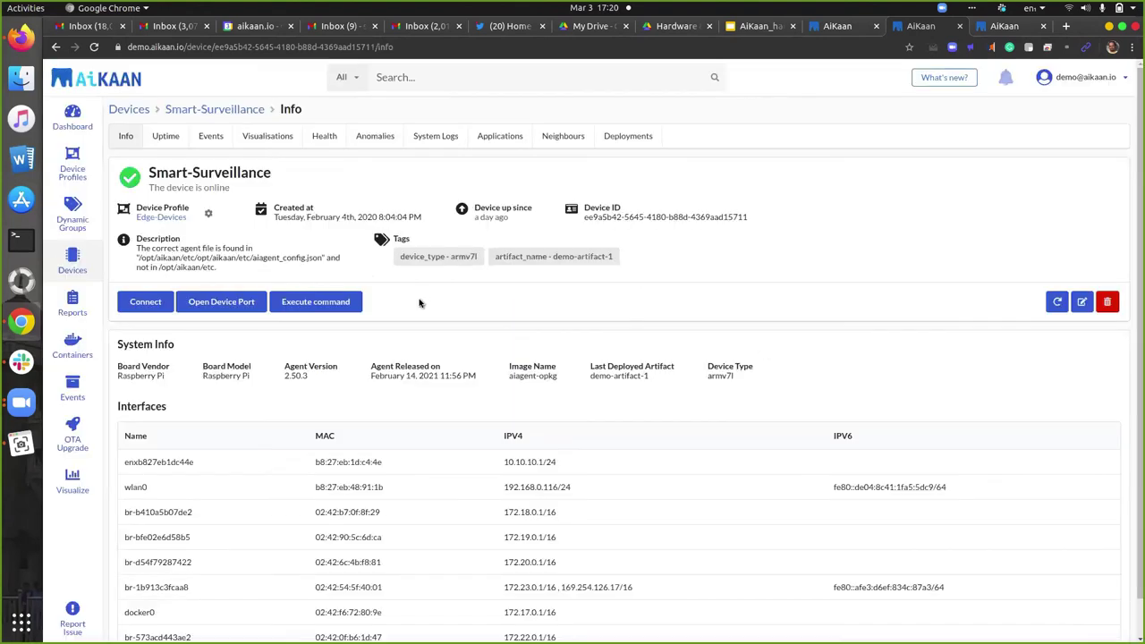
- Generate a URL for device port 80, copy it and open it in a new browser tab
click(213, 308)
click(261, 369)
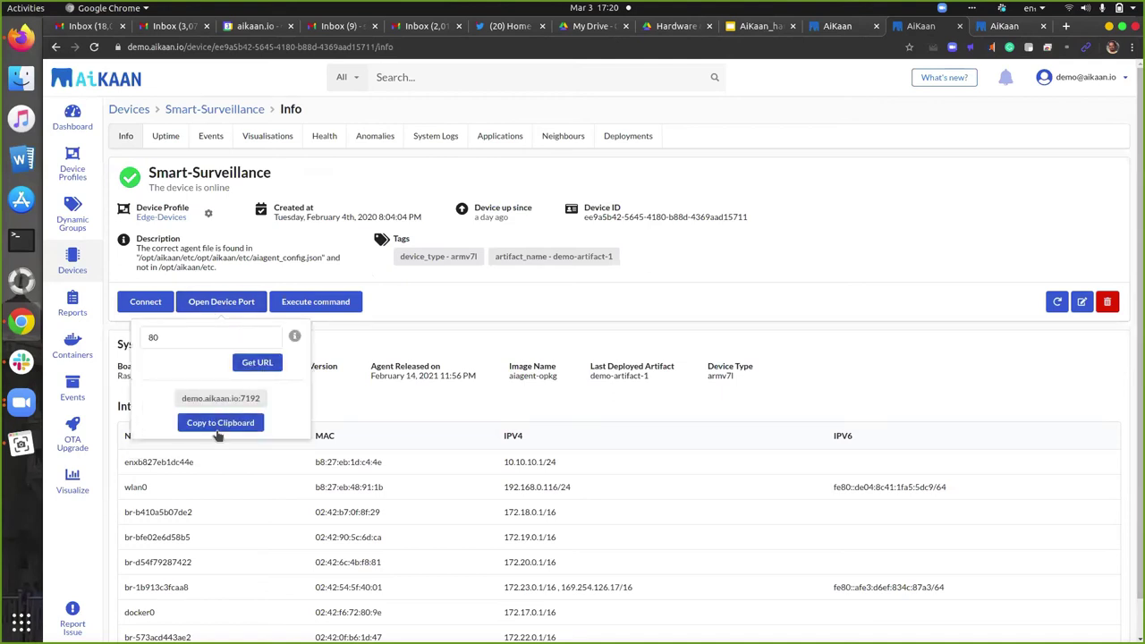
click(216, 428)
click(1065, 27)
key(ctrl+v)
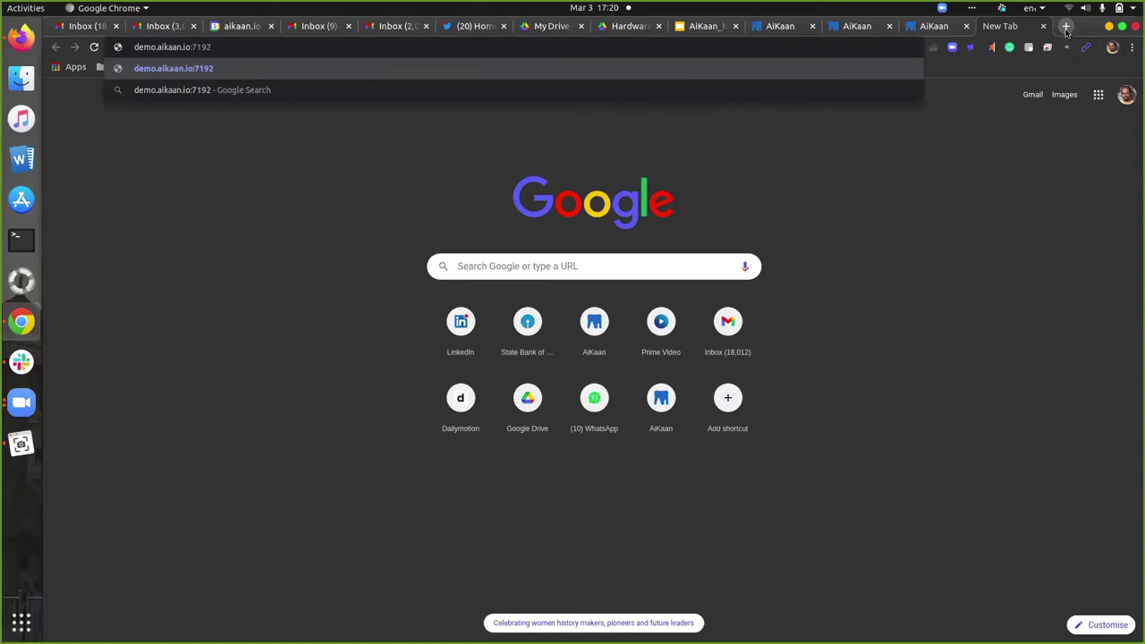
key(Return)
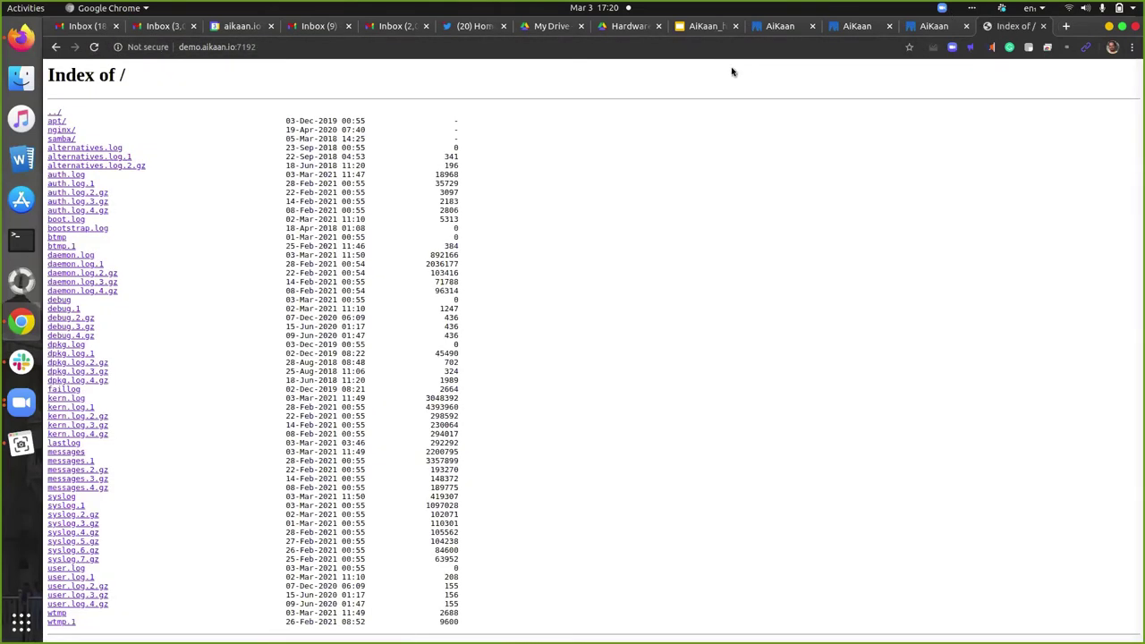
- Return to the Smart-Surveillance device page and examine its network uptime, including the 12 pm hour of March 3rd
click(846, 27)
click(495, 307)
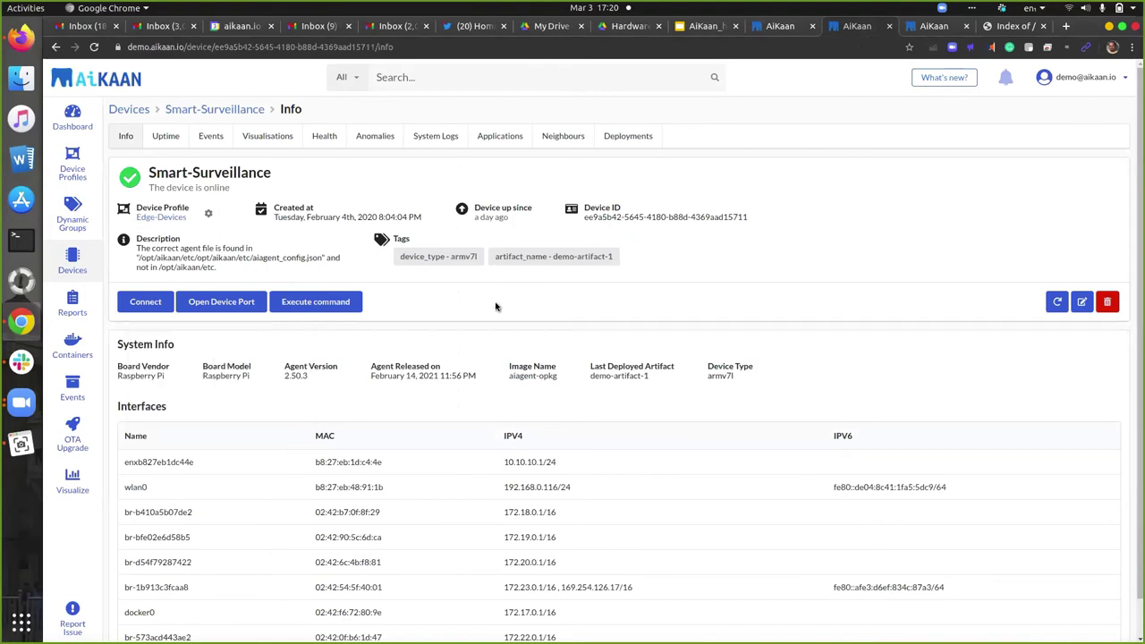
click(164, 135)
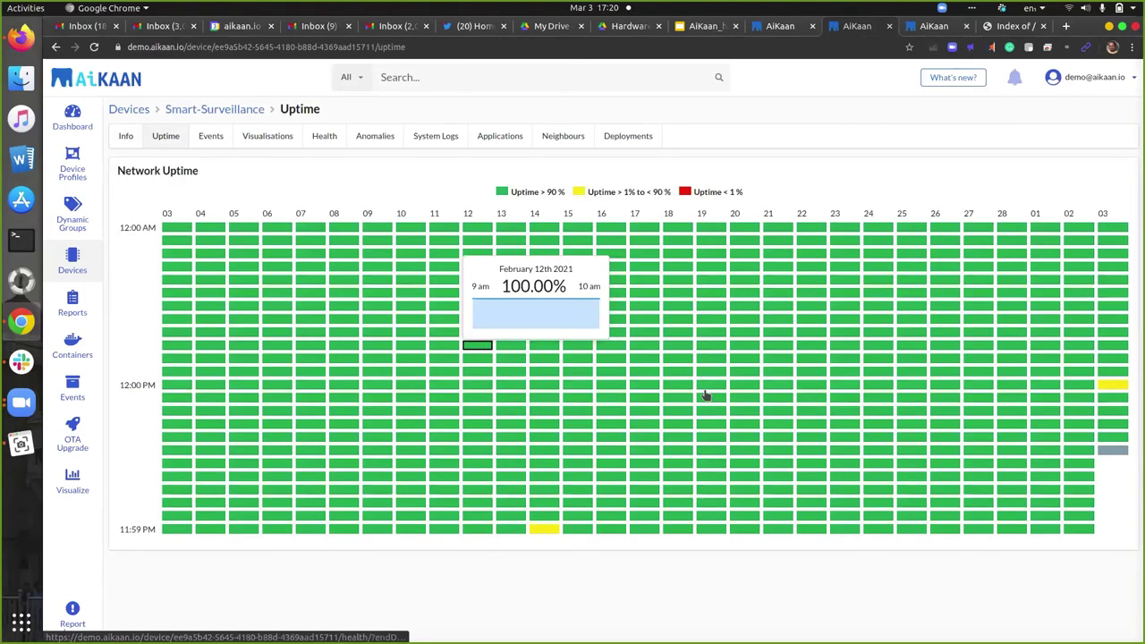
mouse_move(711, 397)
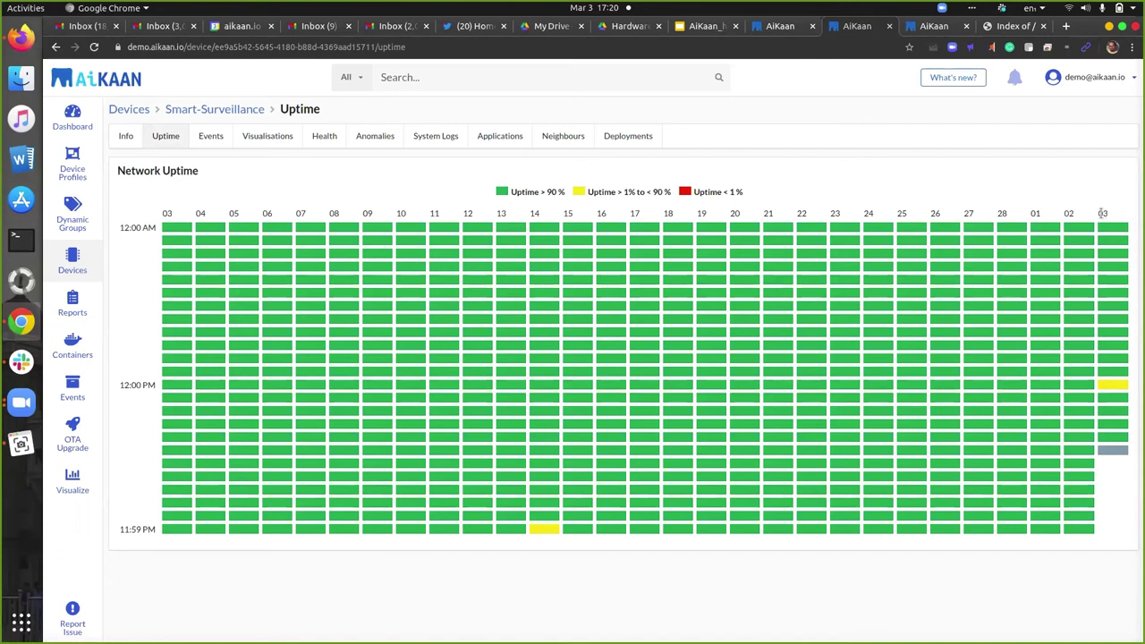
mouse_move(1112, 386)
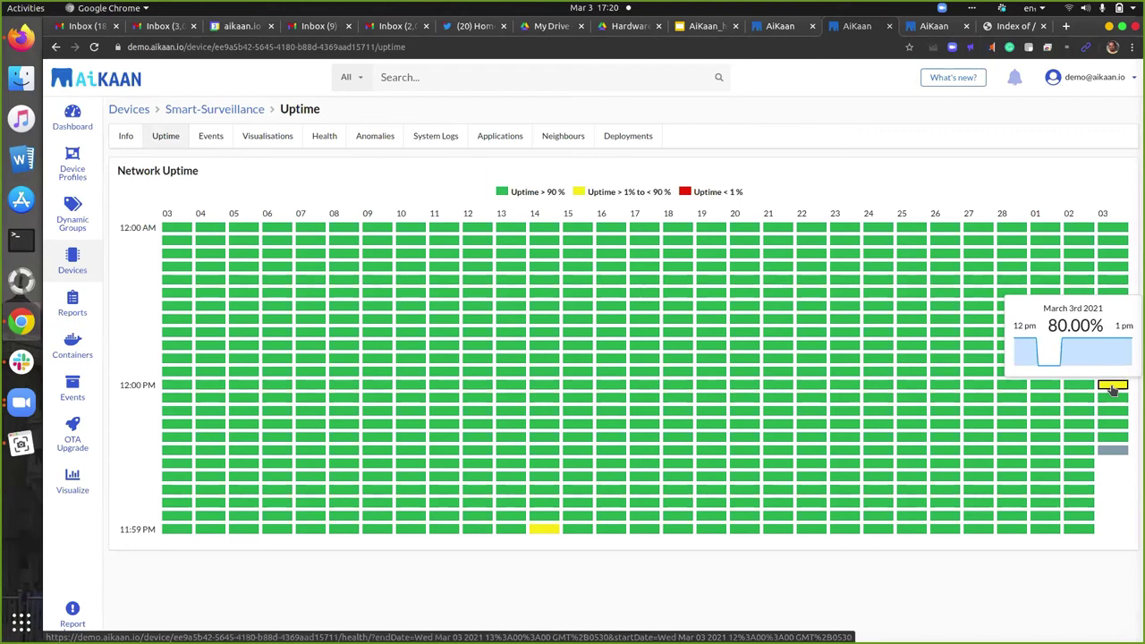
- Open the health report for March 3rd from 12 to 1 pm and inspect the Syslog Errors and System Under Voltage details
click(1112, 387)
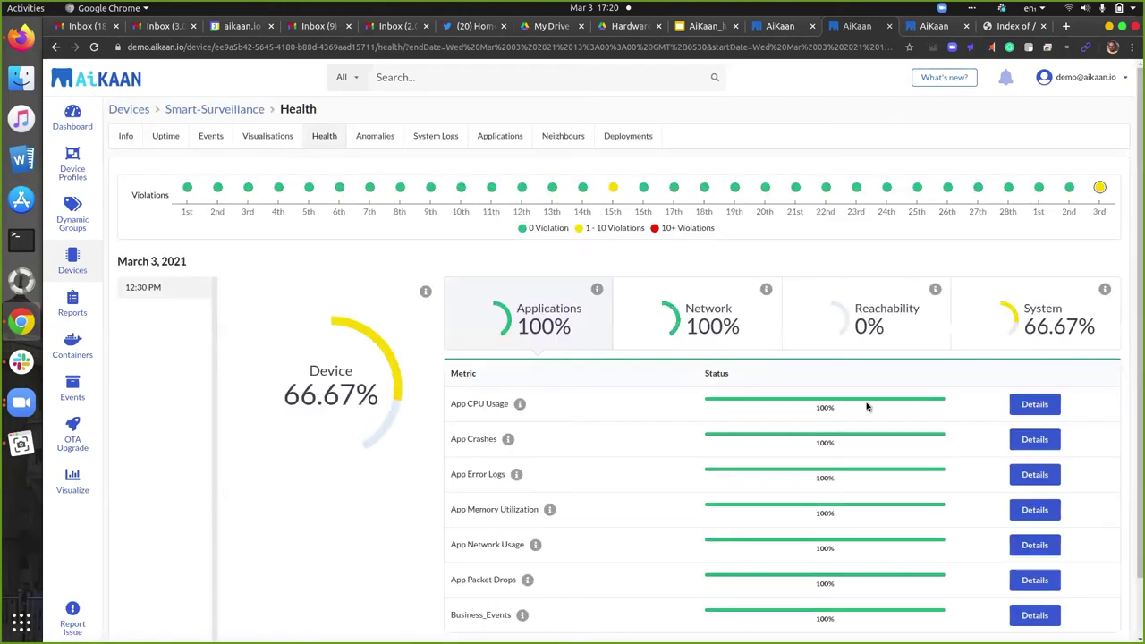
click(1030, 311)
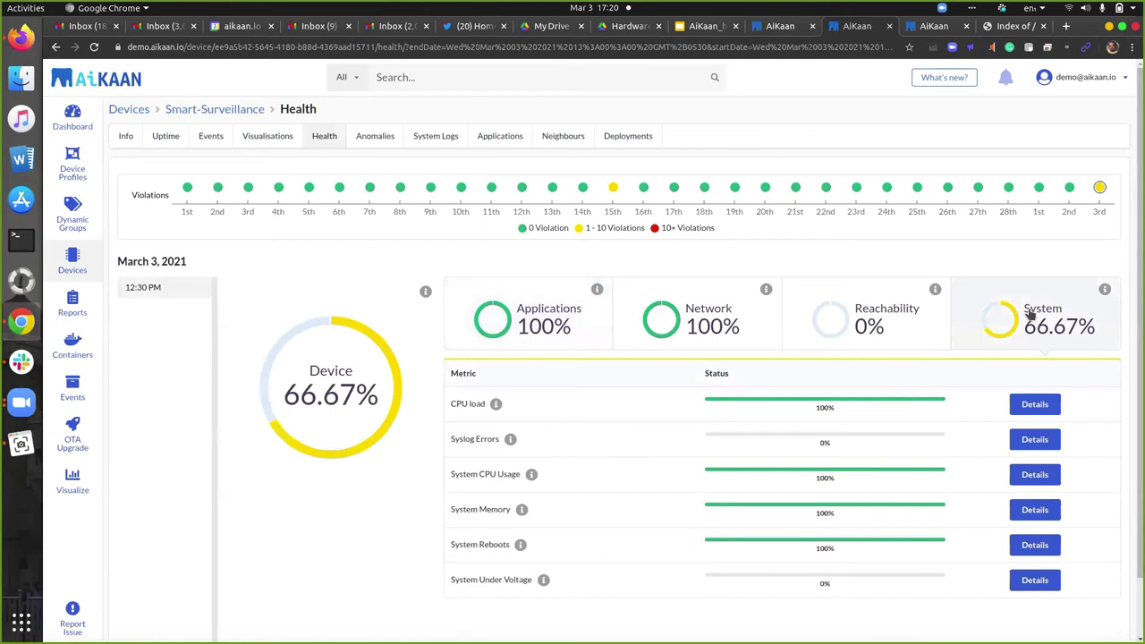
mouse_move(492, 572)
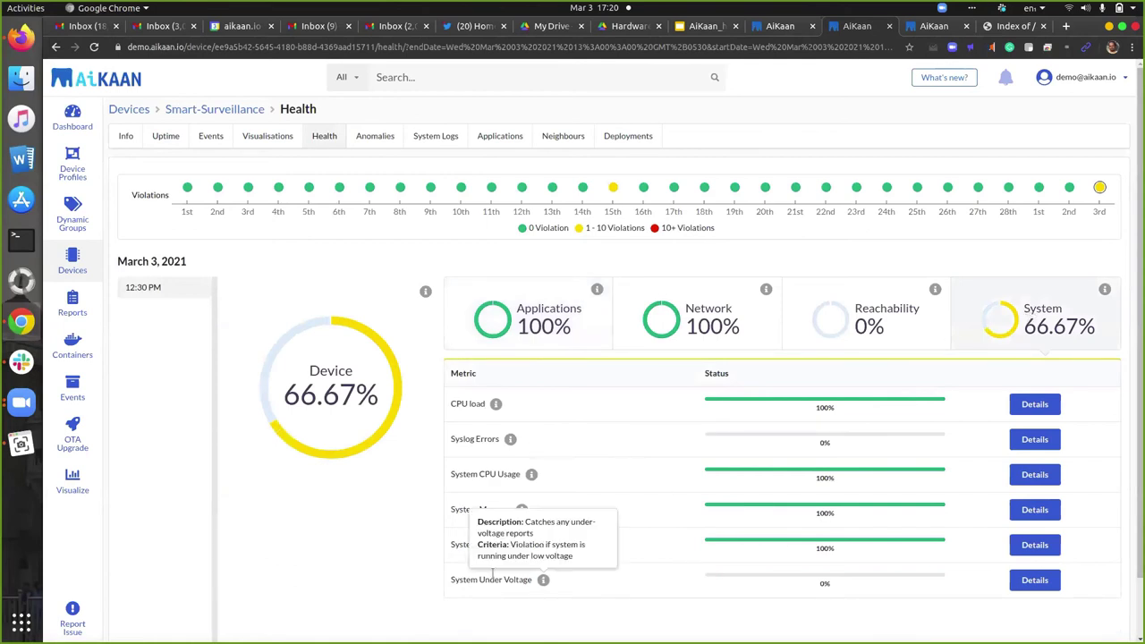
drag(465, 580, 546, 583)
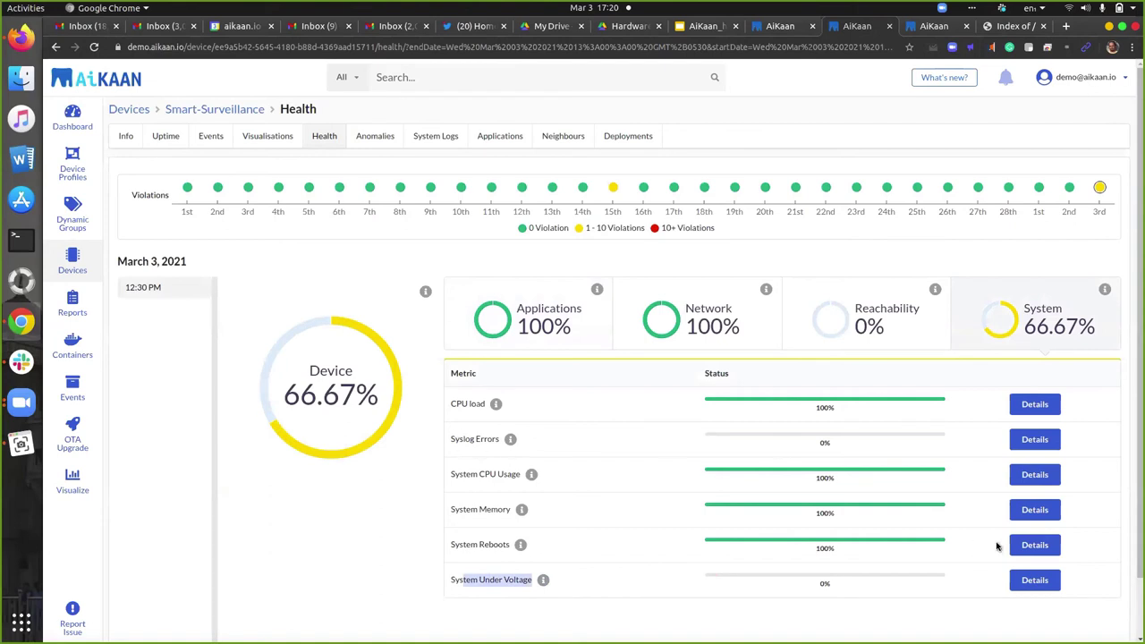
click(1037, 439)
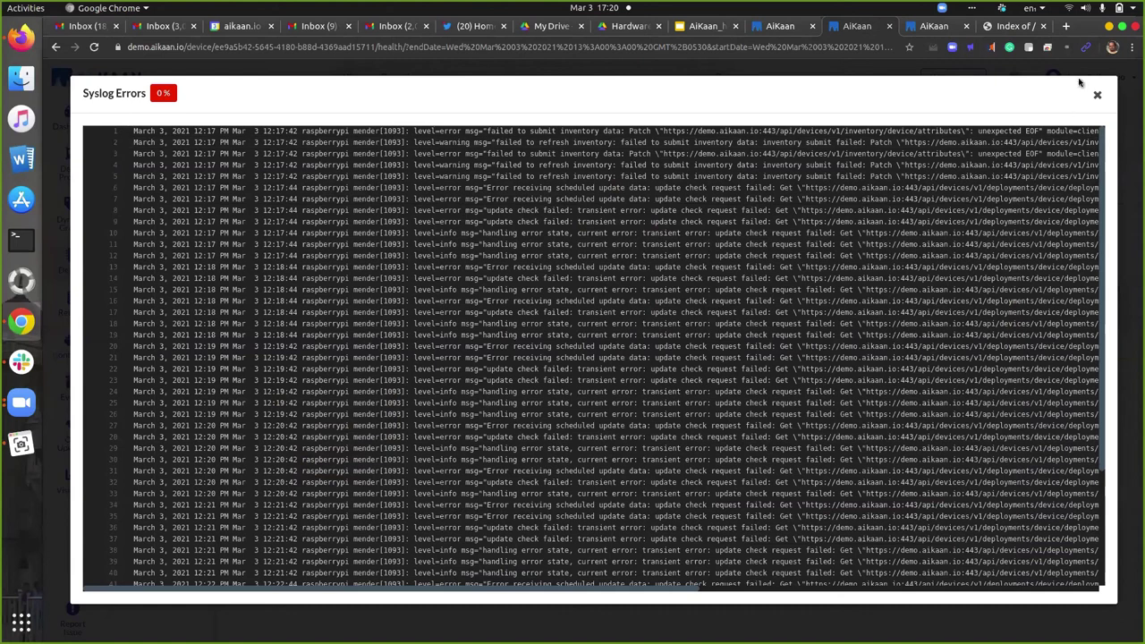
click(1097, 95)
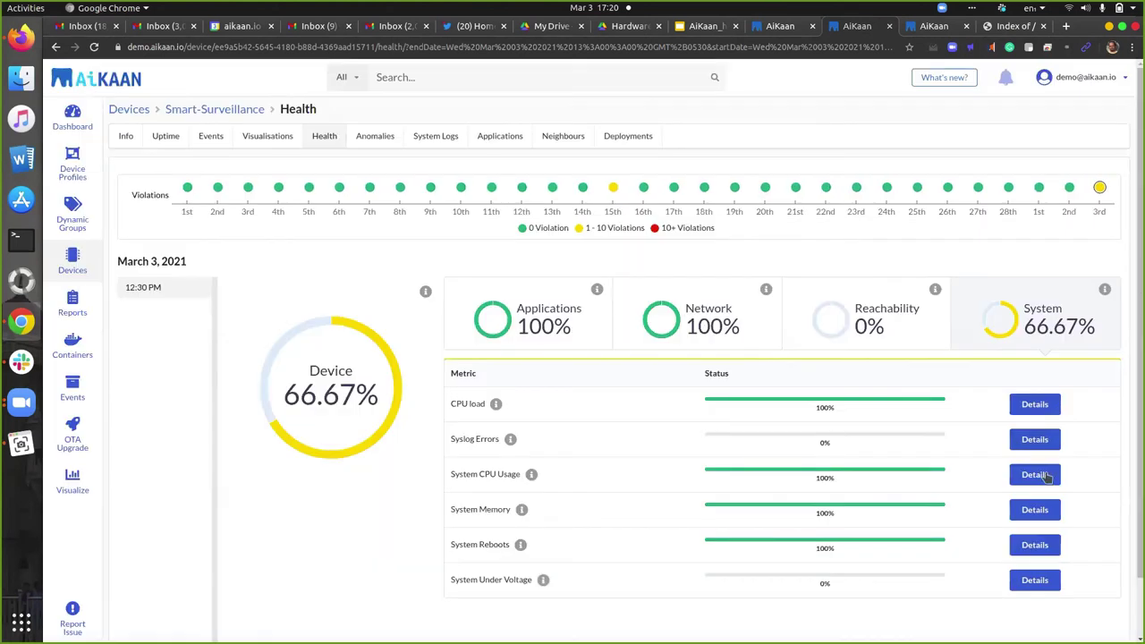
click(1031, 579)
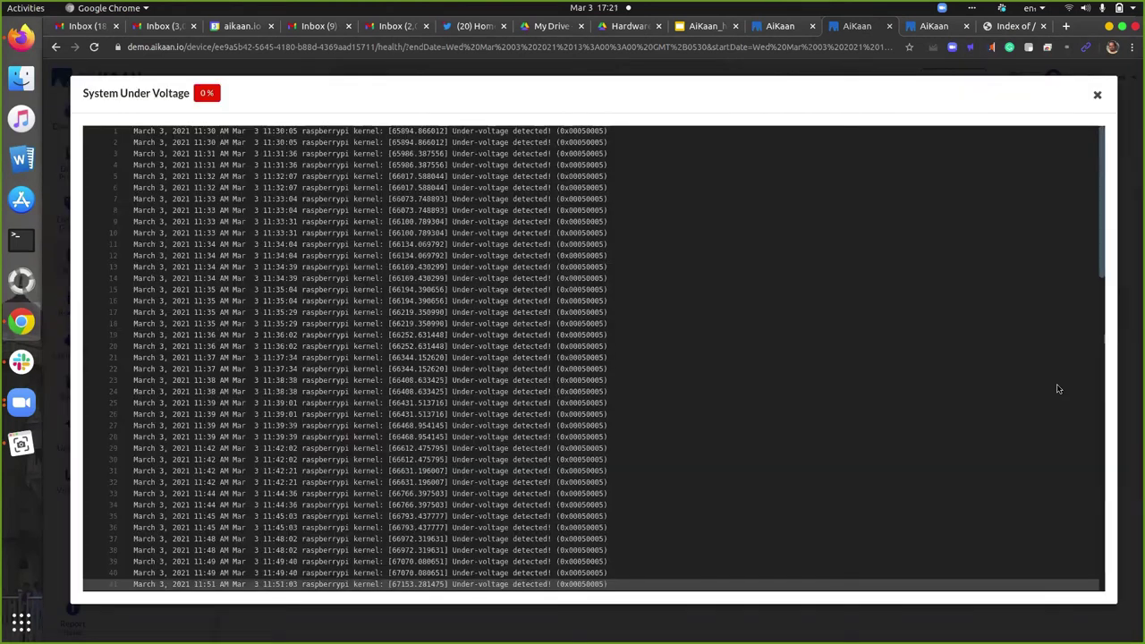
click(1097, 94)
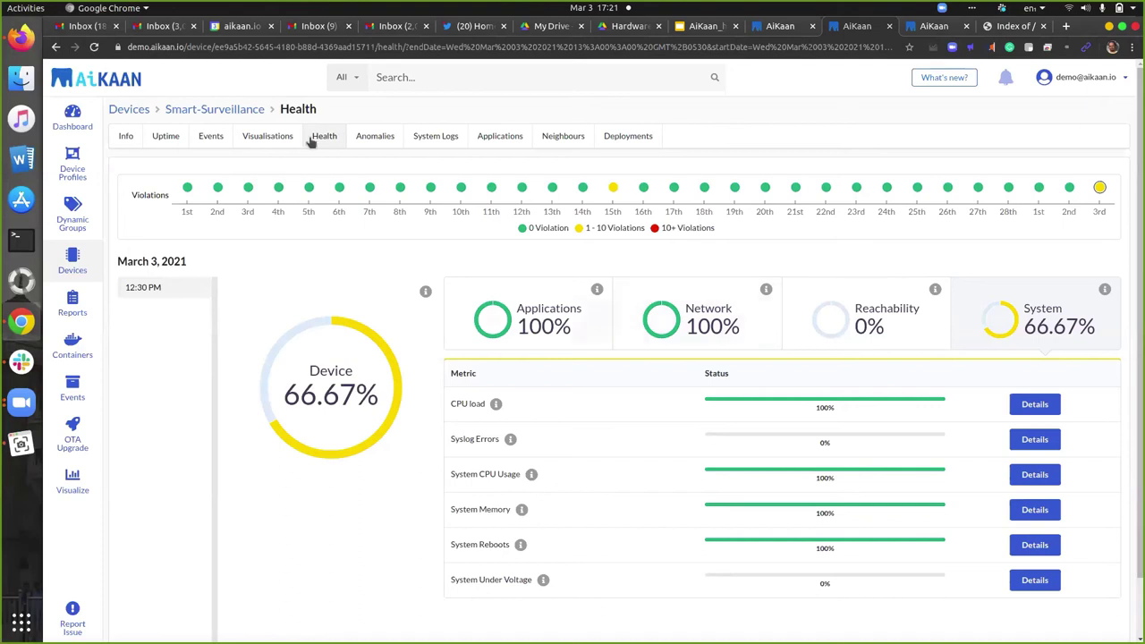
- Review the device's visualisations, from CPU, memory and disk usage through data consumption and network speed to Business Telemetry
click(254, 140)
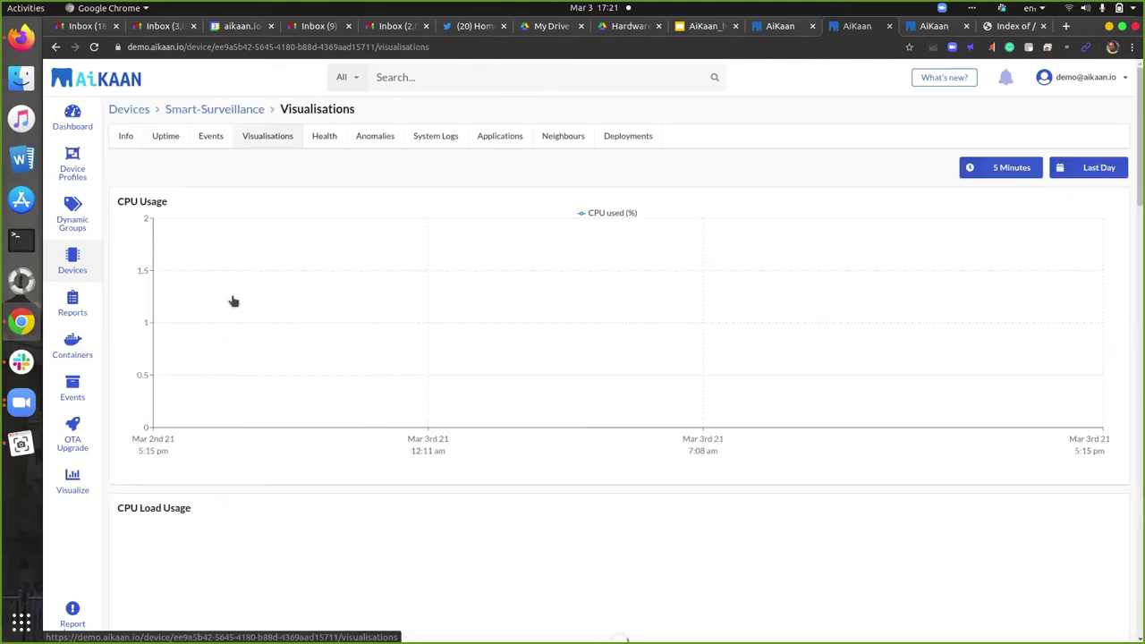
scroll(233, 293, down, 10)
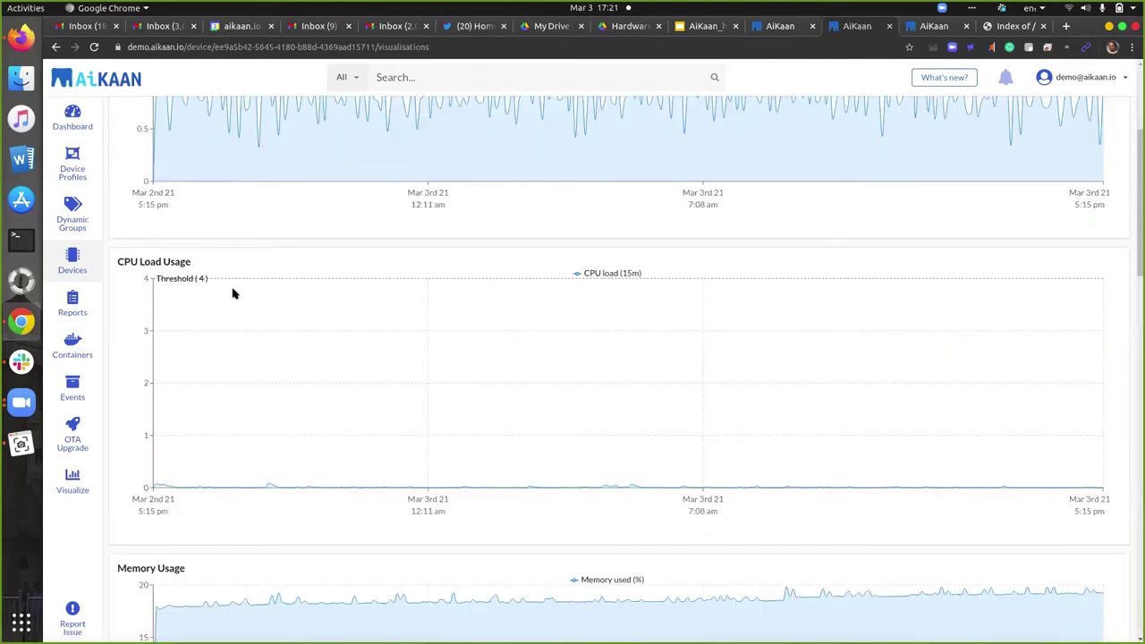
scroll(232, 293, down, 10)
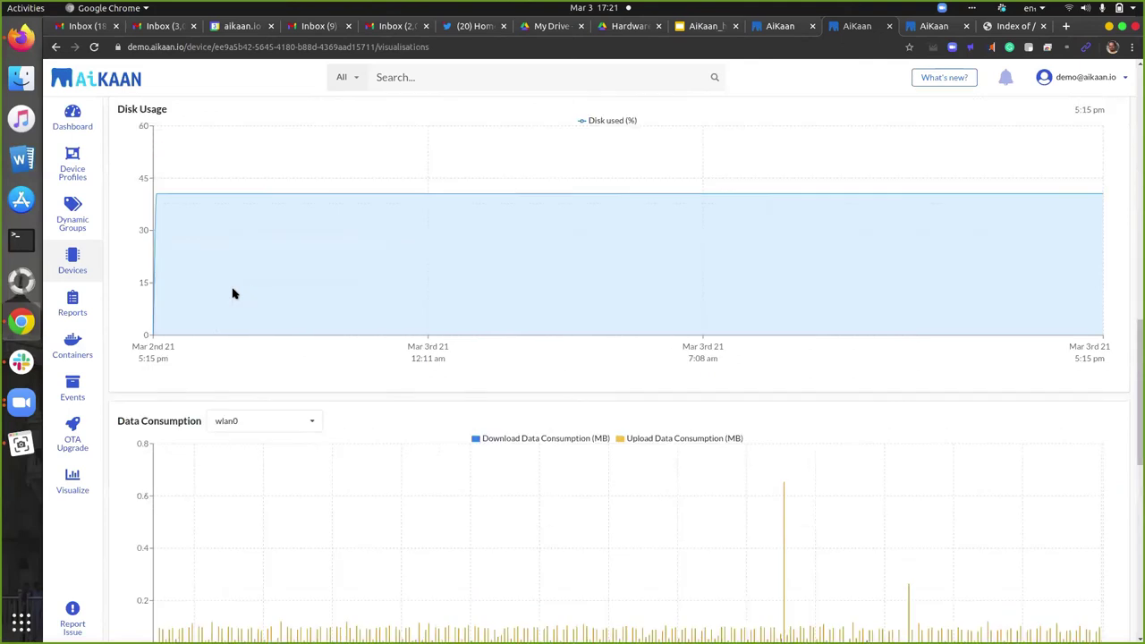
scroll(233, 294, down, 3)
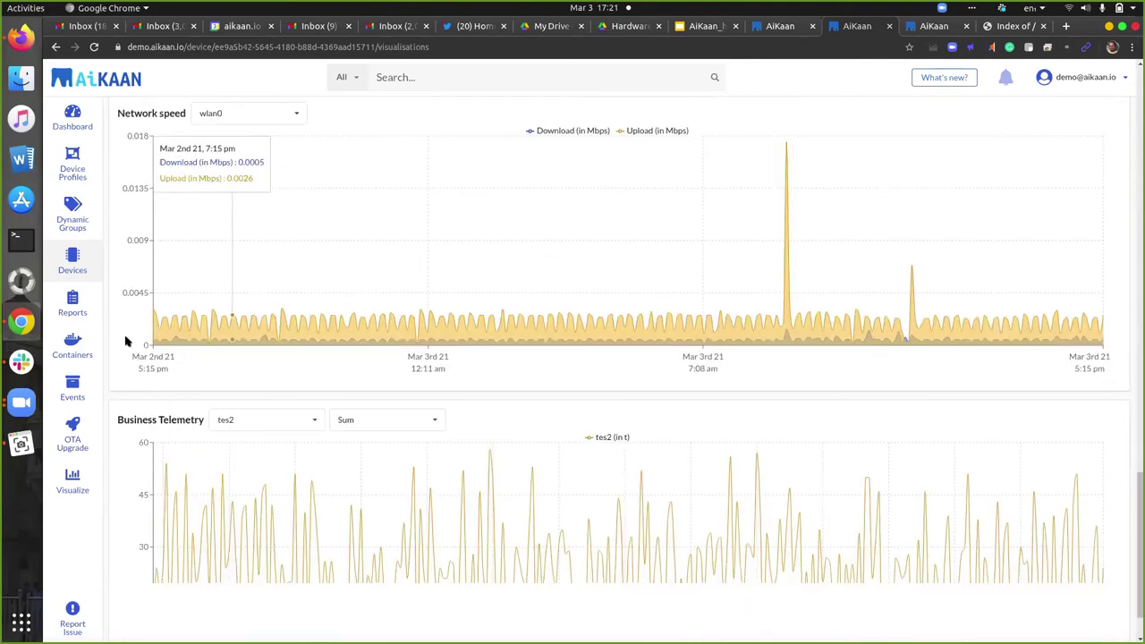
drag(115, 354, 210, 355)
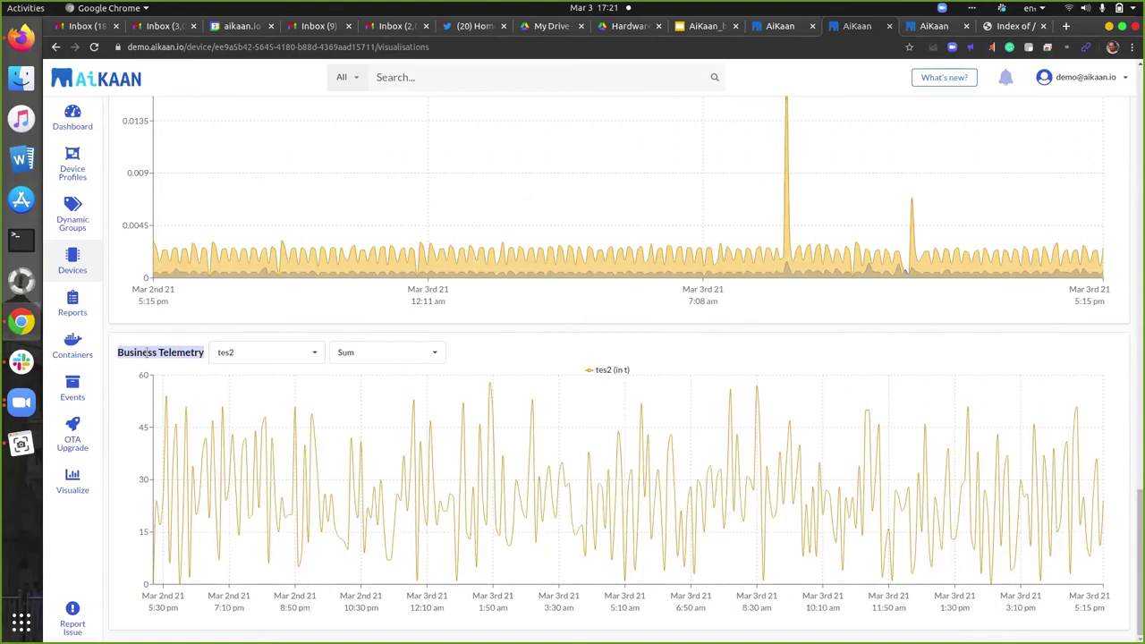
scroll(161, 357, up, 15)
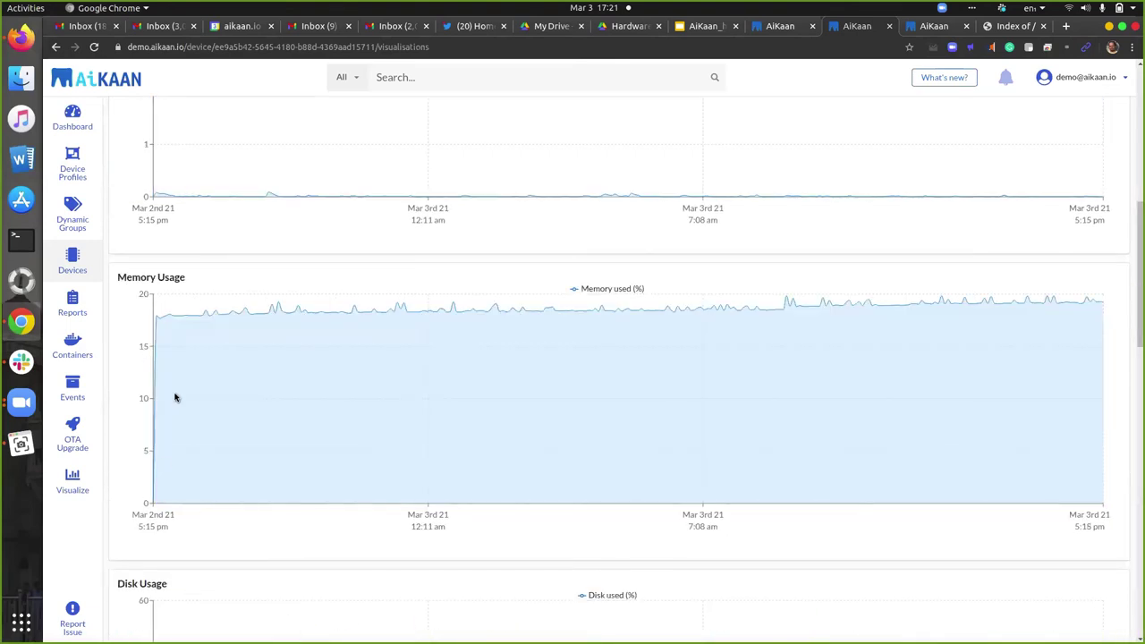
scroll(327, 281, up, 6)
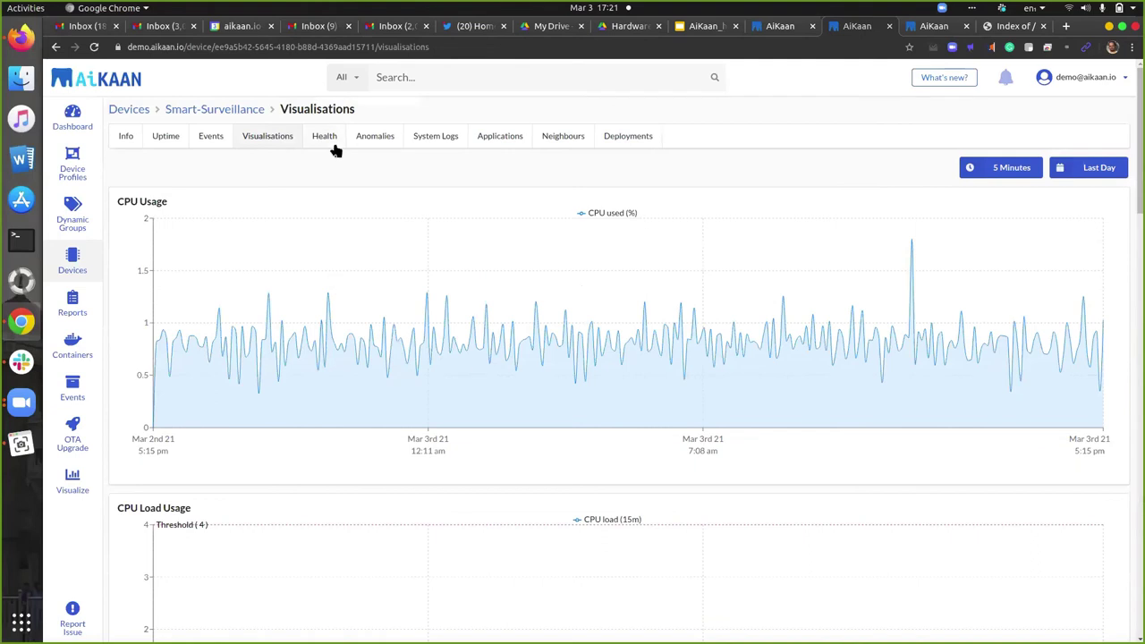
- View the Smart-Surveillance device's system logs
click(435, 137)
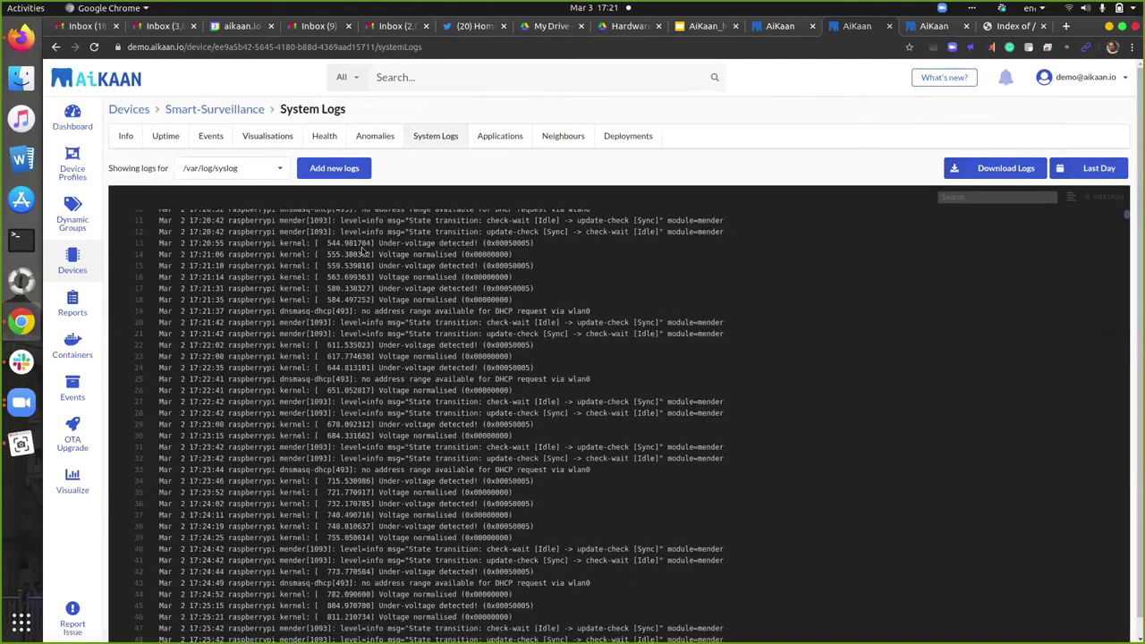
- Read further through the syslog entries and review the Smart-Surveillance device's monitored processes, provisioned apps and detected apps
scroll(362, 252, down, 3)
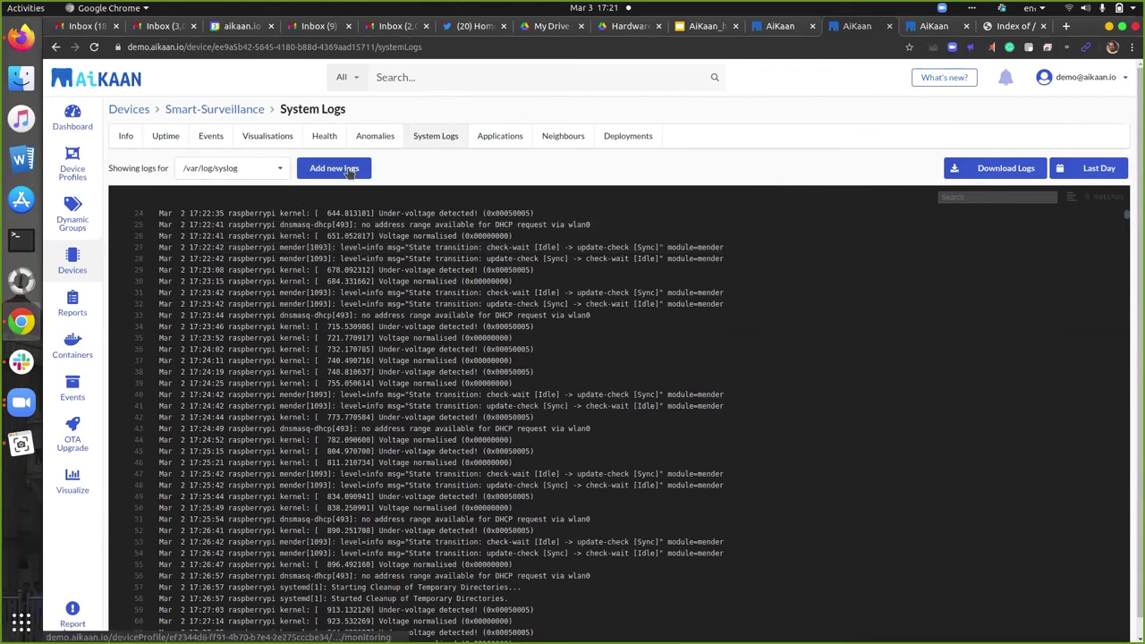
click(491, 141)
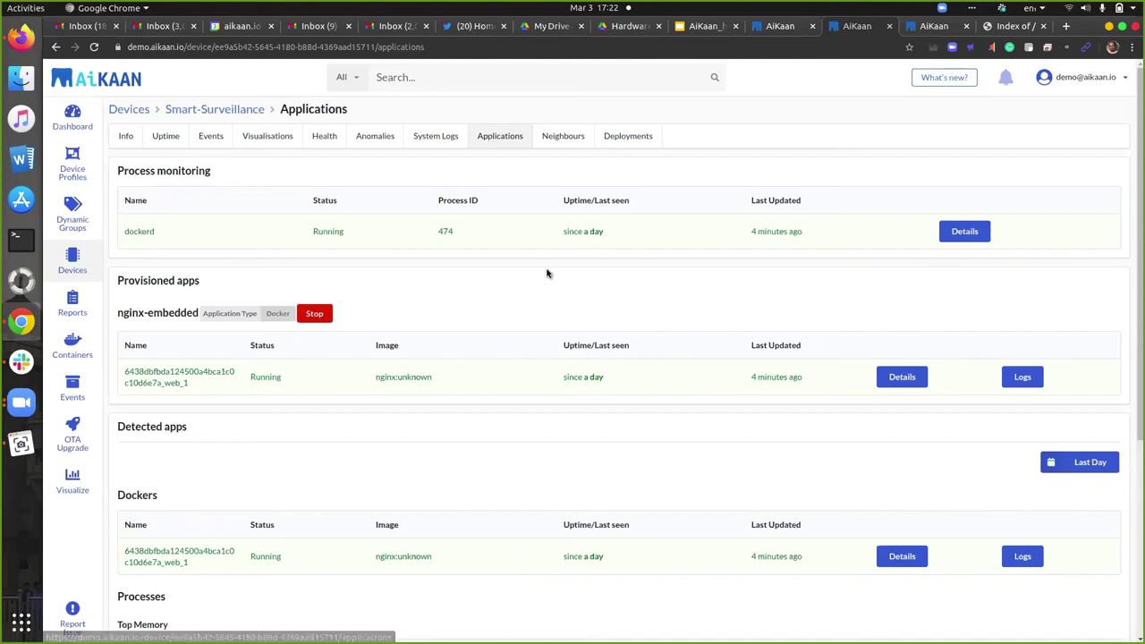
scroll(544, 271, down, 4)
scroll(545, 271, up, 4)
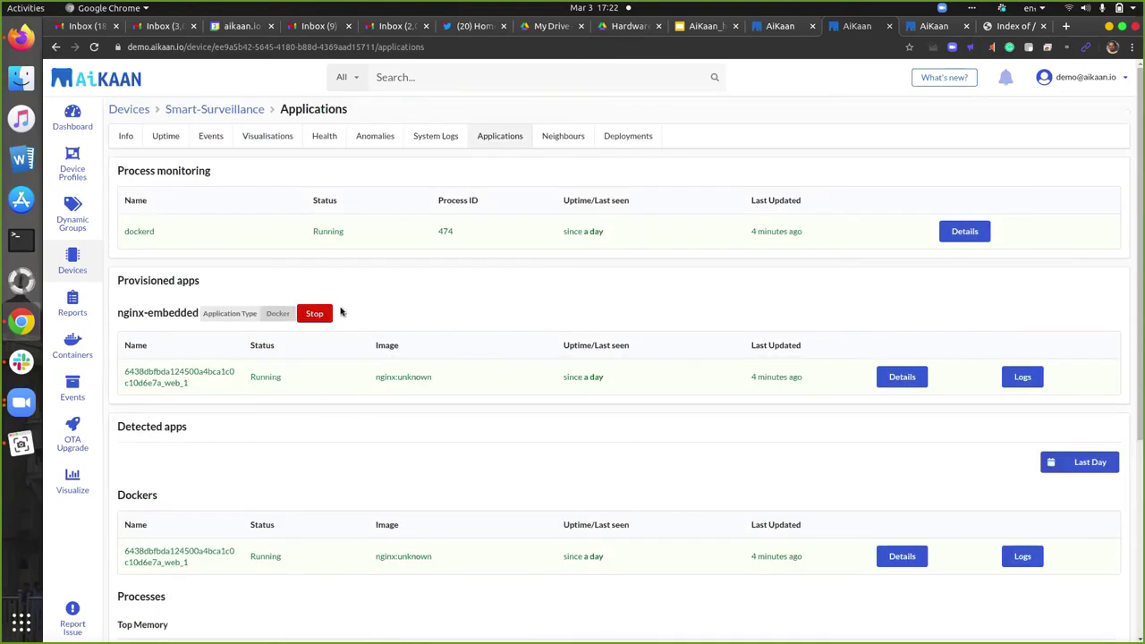
drag(126, 367, 302, 388)
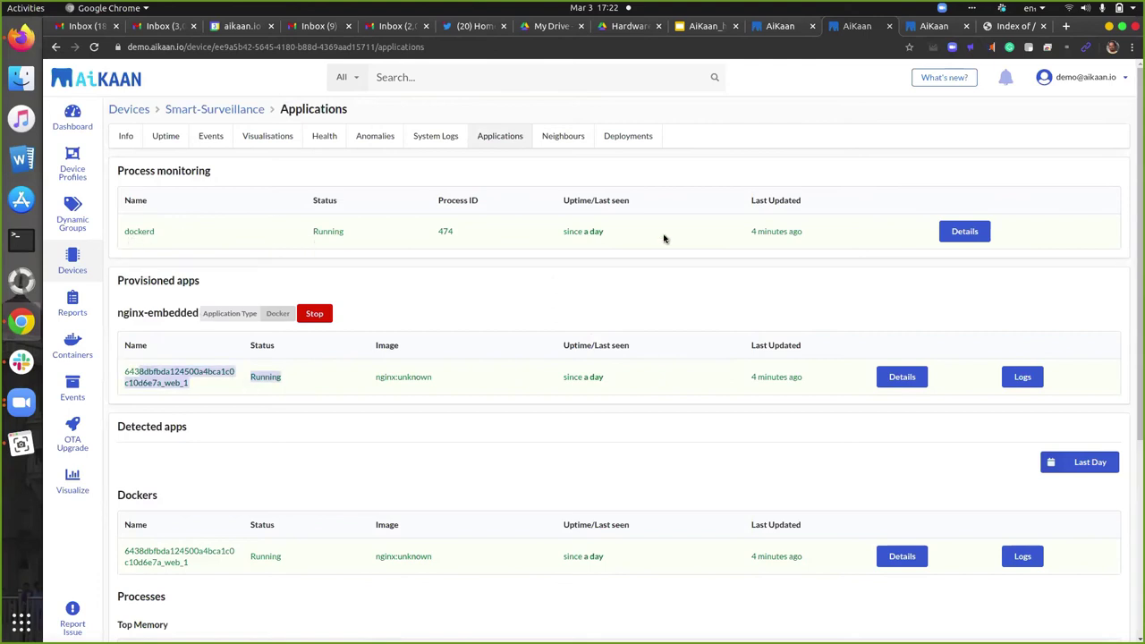
- Inspect the detailed statistics of the monitored dockerd process, from CPU and memory usage to file descriptors and threads
click(968, 234)
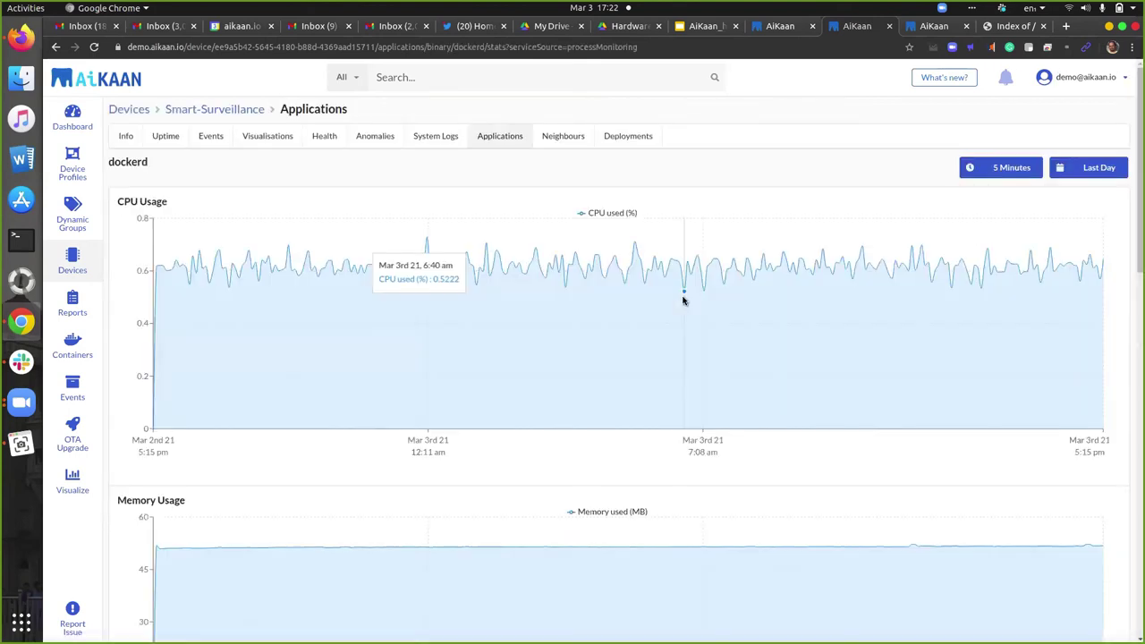
scroll(683, 300, down, 5)
scroll(682, 300, down, 4)
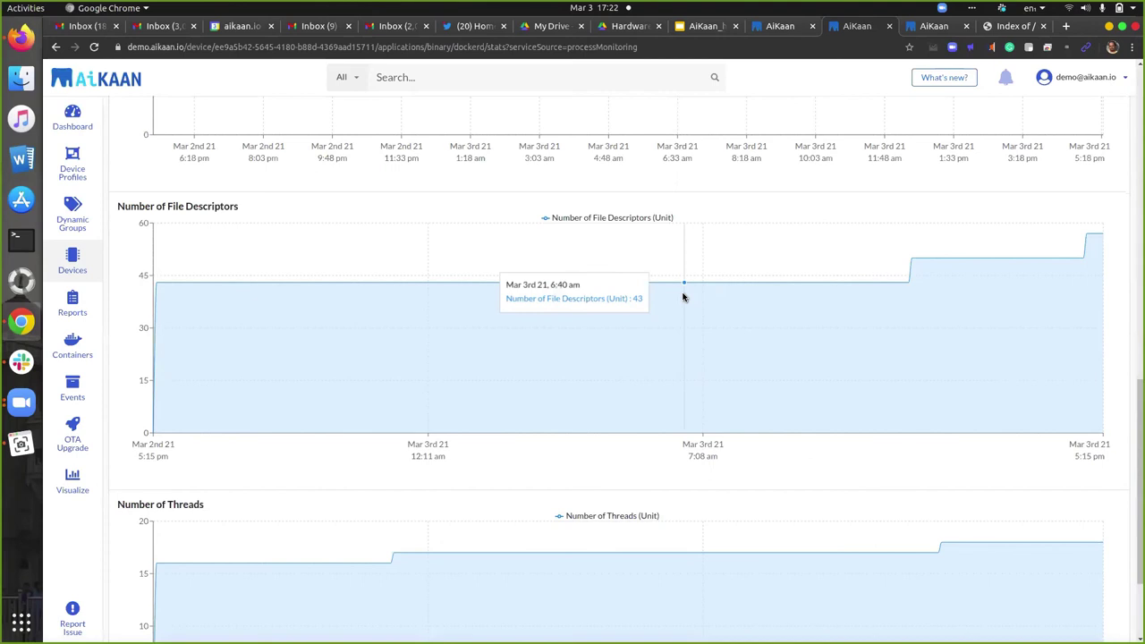
scroll(683, 297, up, 10)
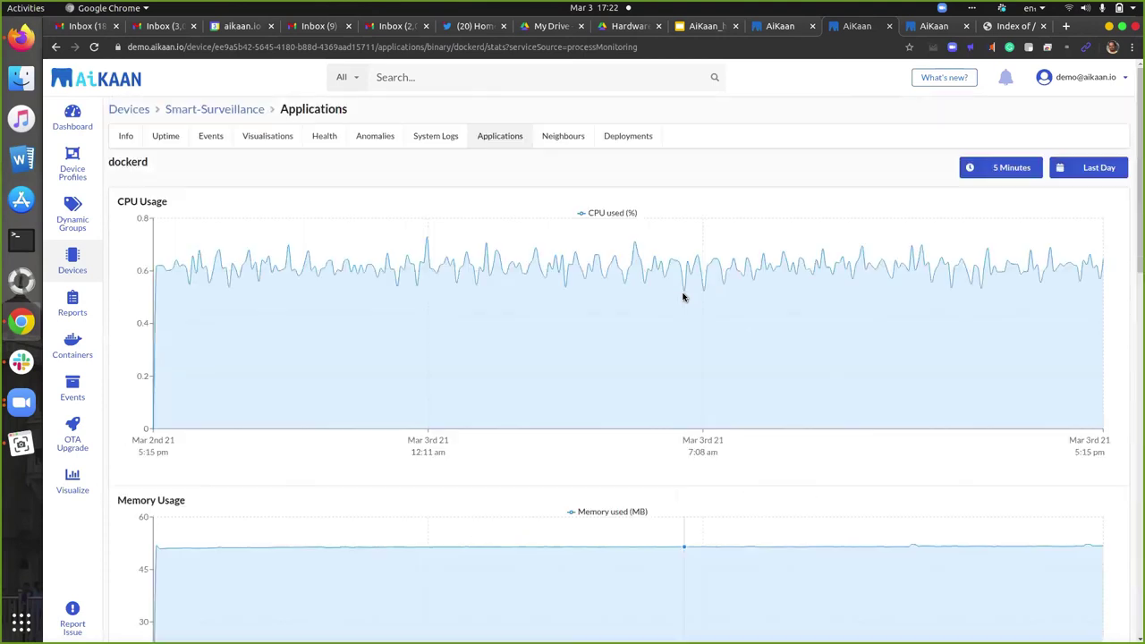
- Return to the device's applications overview and view the list of its neighbouring devices
click(503, 146)
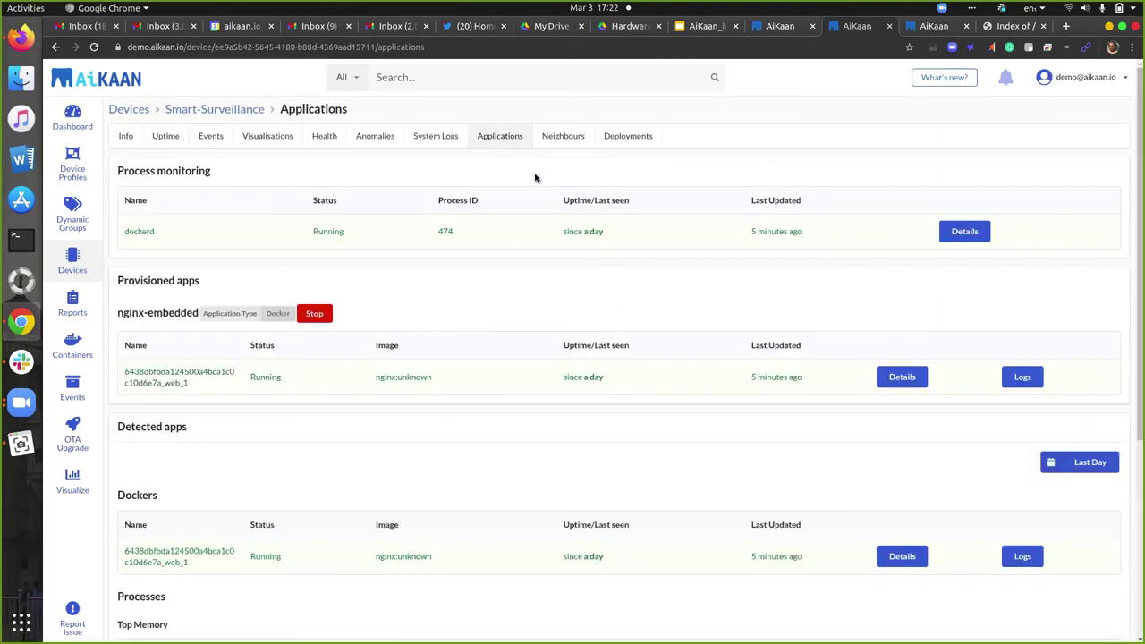
scroll(470, 379, down, 3)
scroll(471, 378, up, 3)
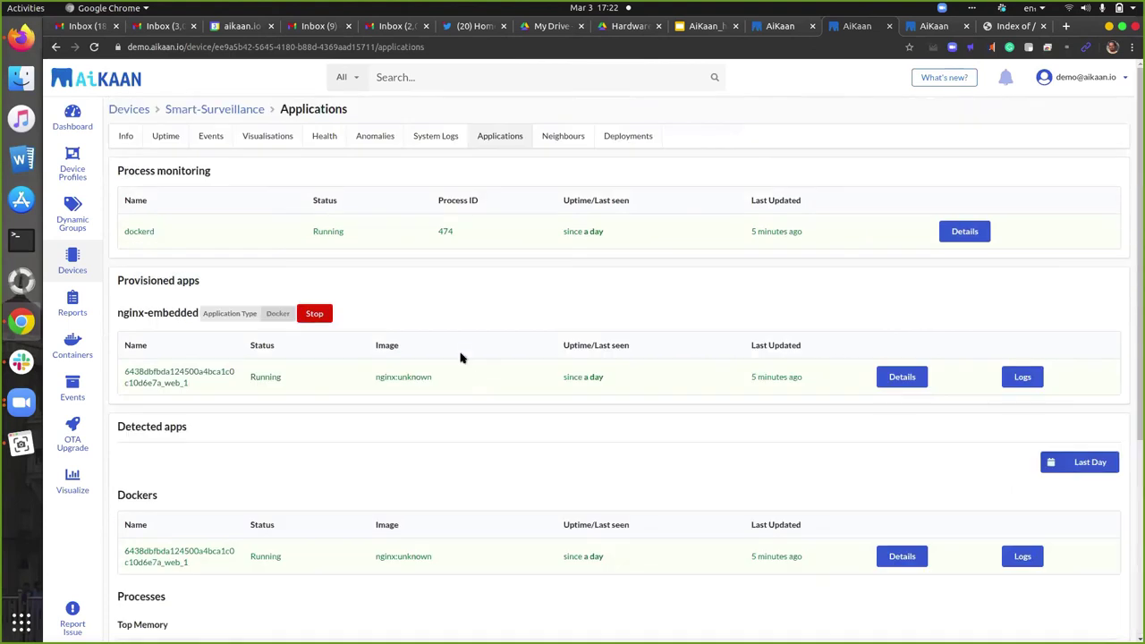
click(551, 141)
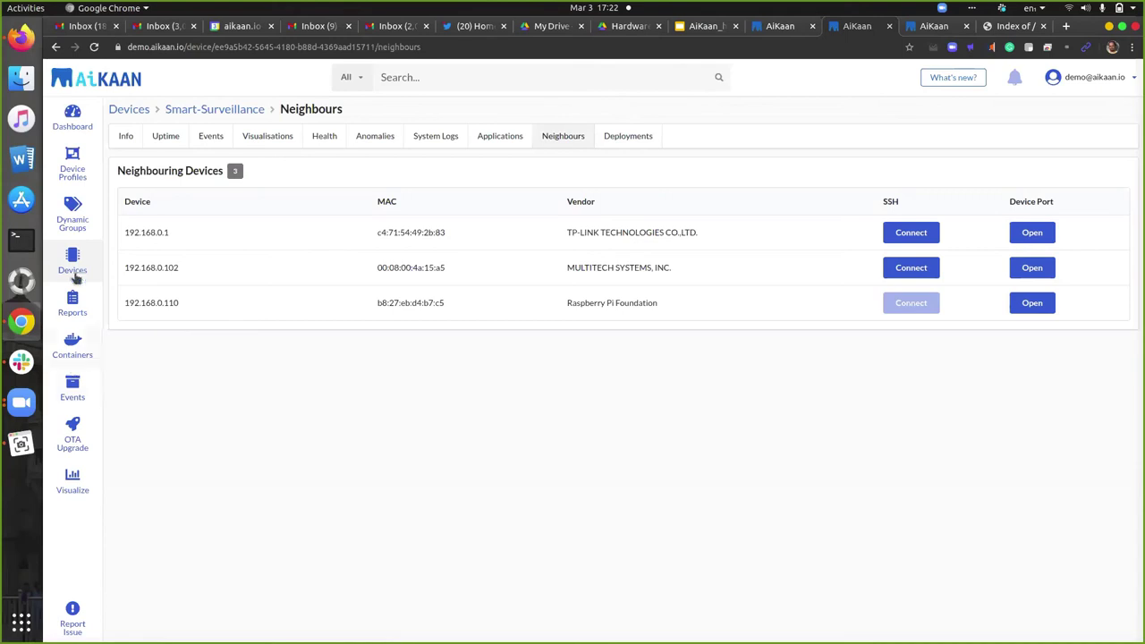
- Look over the OTA upgrade artifacts and deployments, and examine the details of the test2 deployment
click(76, 440)
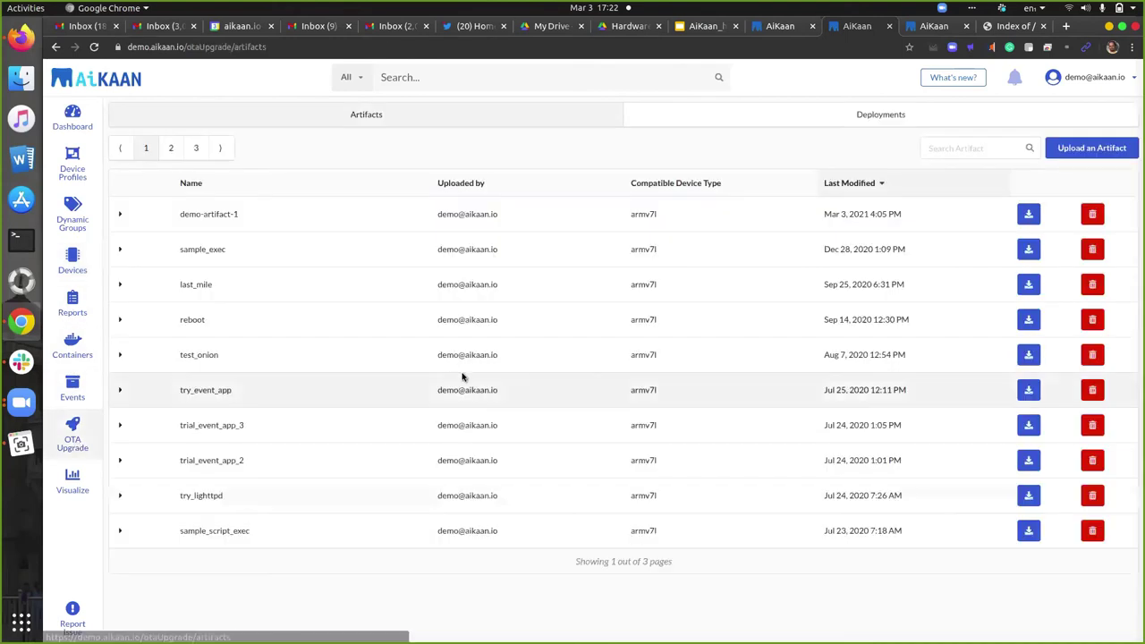
click(848, 120)
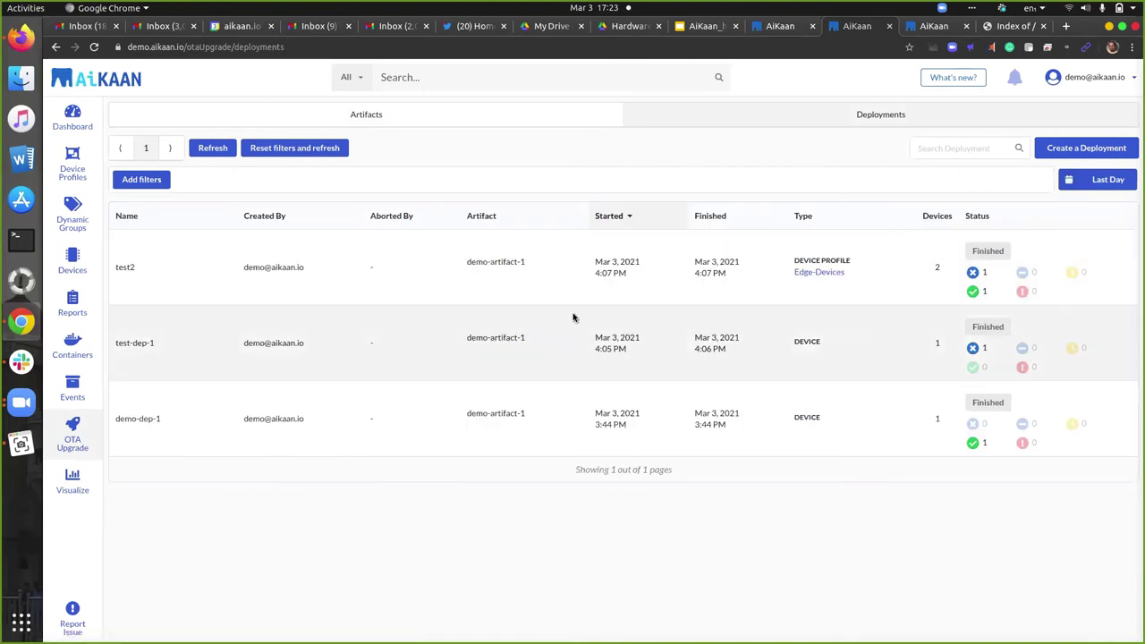
click(399, 281)
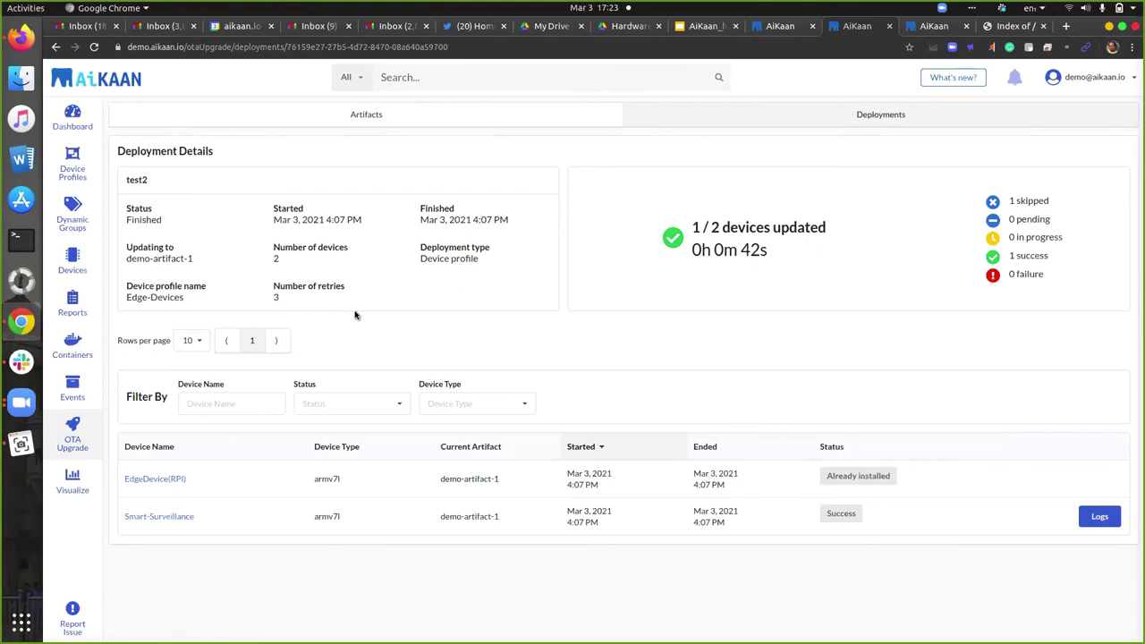
- View the report generation page and return to the main dashboard overview
click(68, 299)
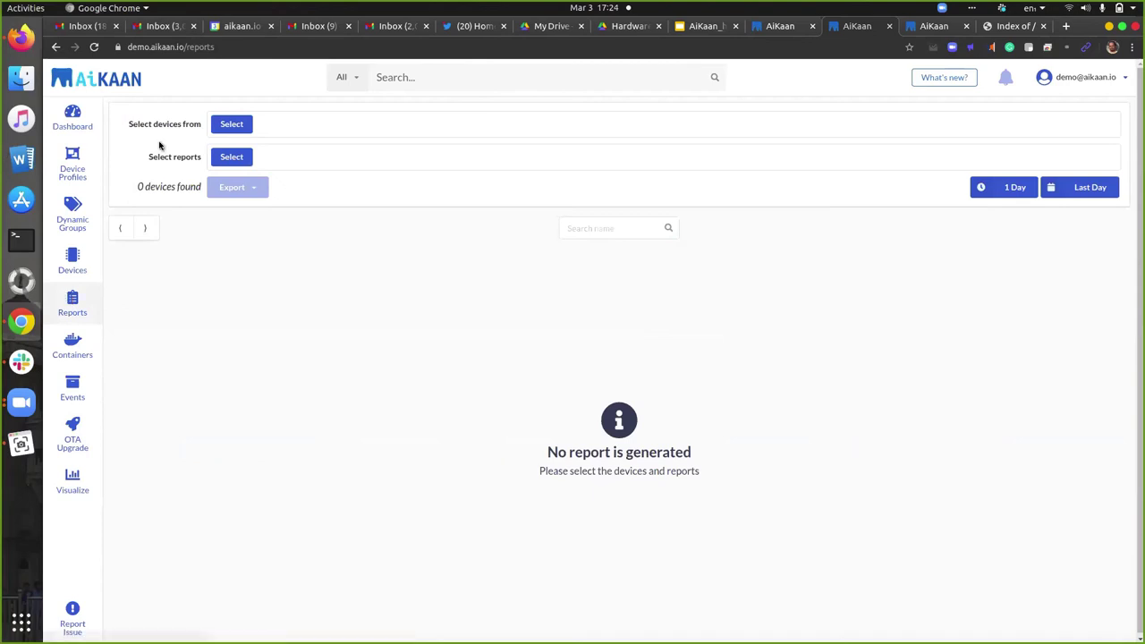
click(74, 128)
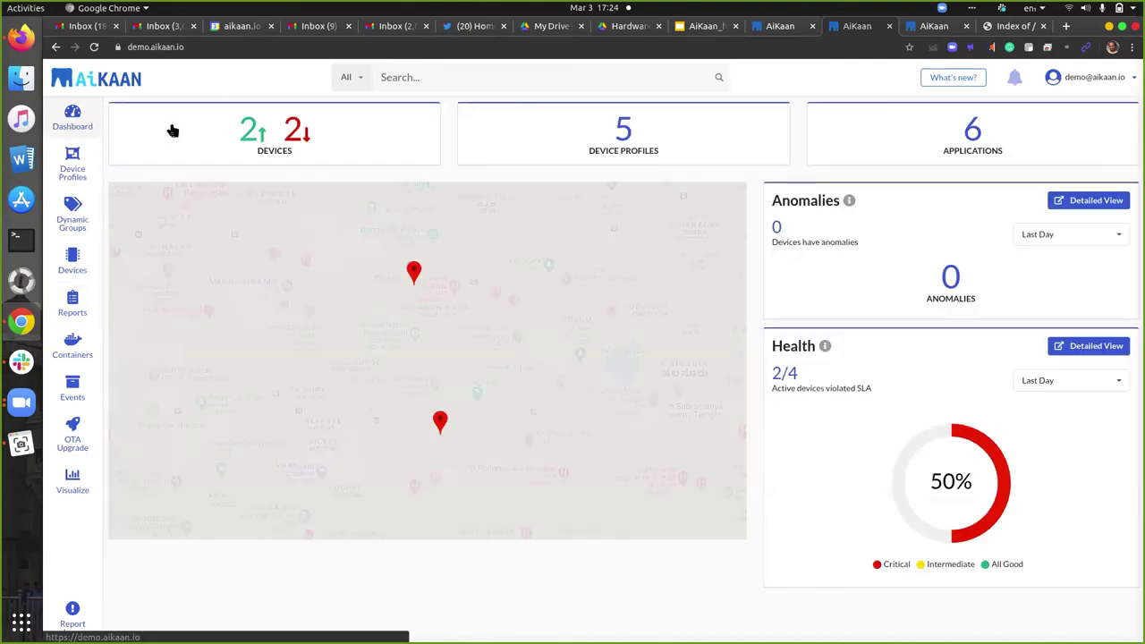